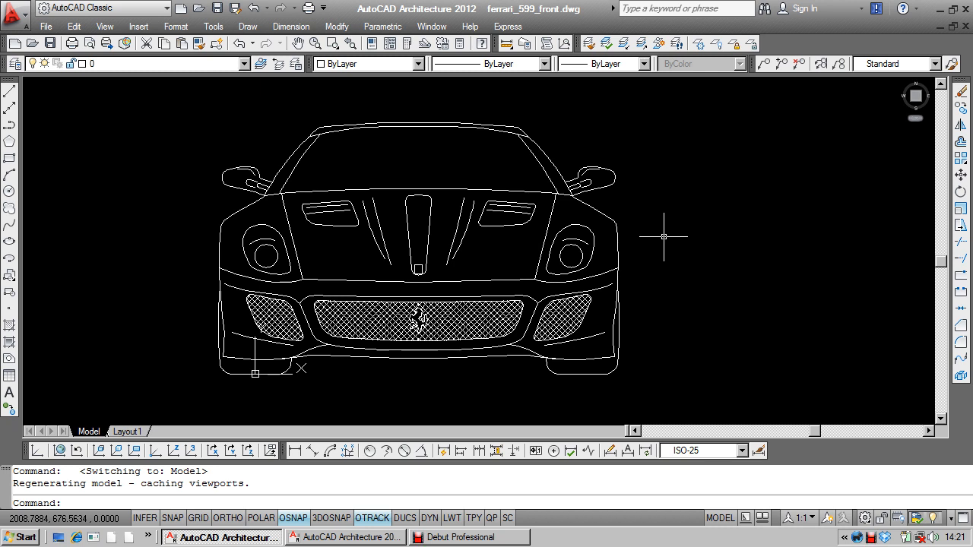
Set the Layout1 viewport's scale to 1:20, leave the viewport and return to model space.
{"action": "left_click", "coordinate": [128, 431]}
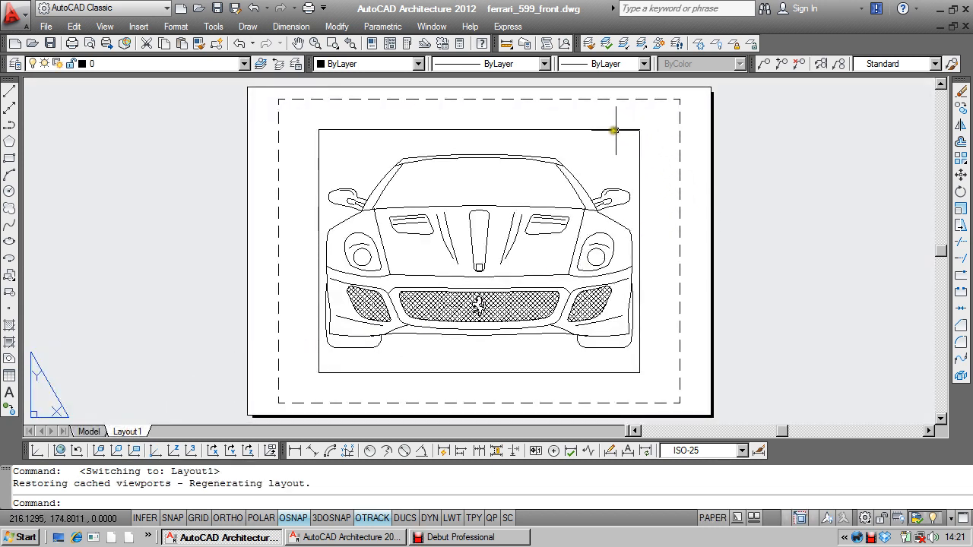
{"action": "double_click", "coordinate": [497, 172]}
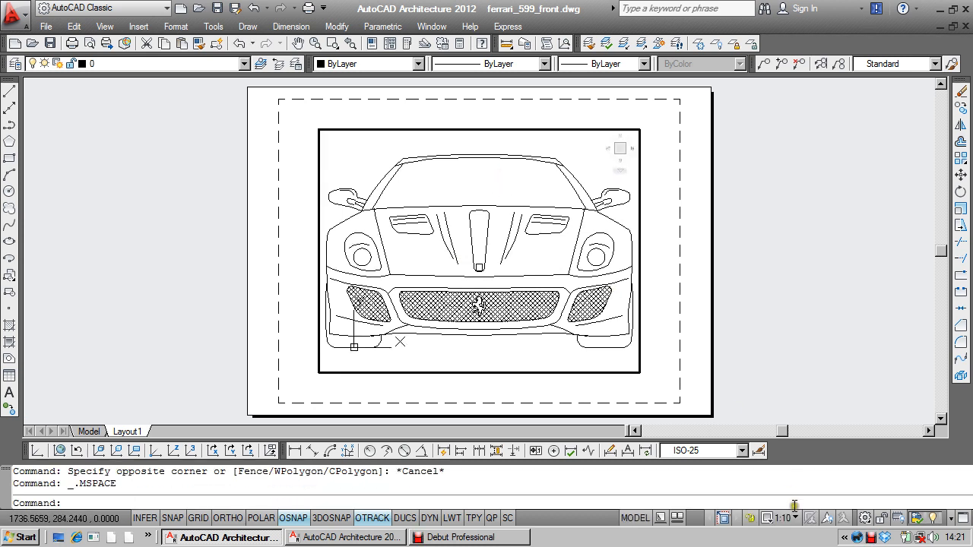
{"action": "left_click", "coordinate": [796, 518]}
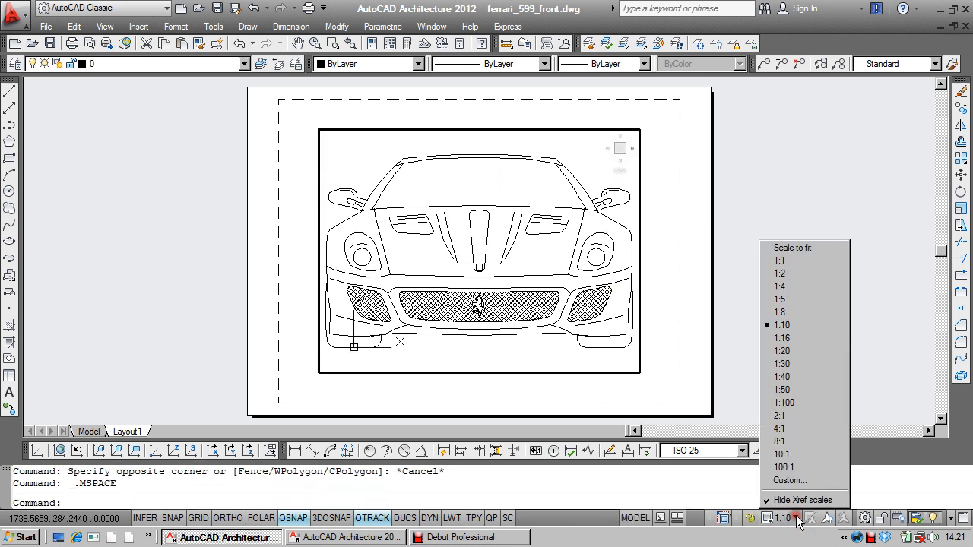
{"action": "left_click", "coordinate": [790, 389]}
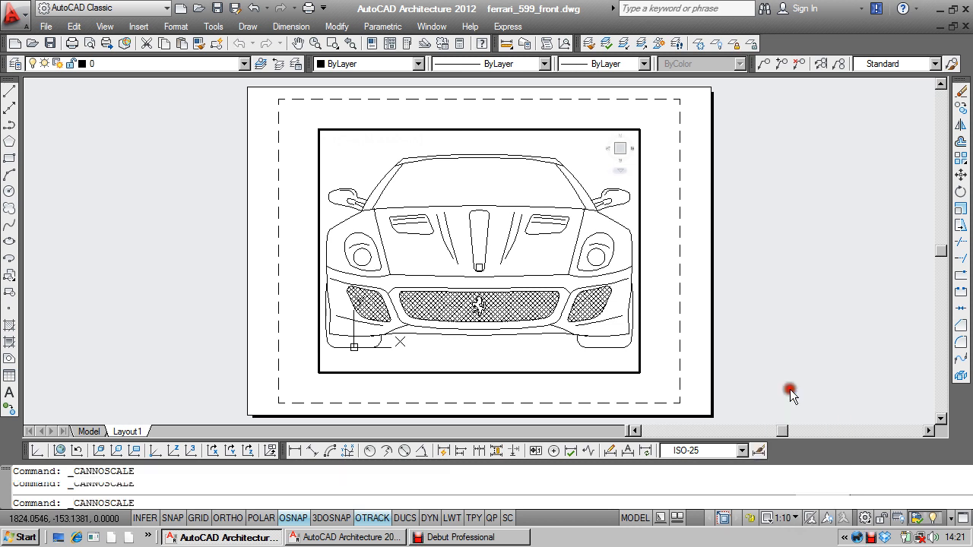
{"action": "left_click", "coordinate": [795, 518]}
{"action": "left_click", "coordinate": [794, 351]}
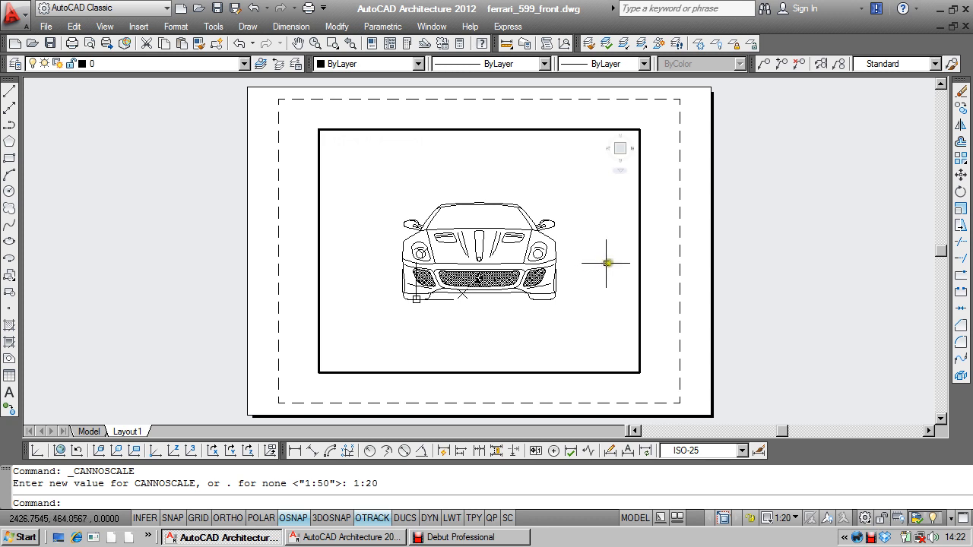
{"action": "double_click", "coordinate": [663, 259]}
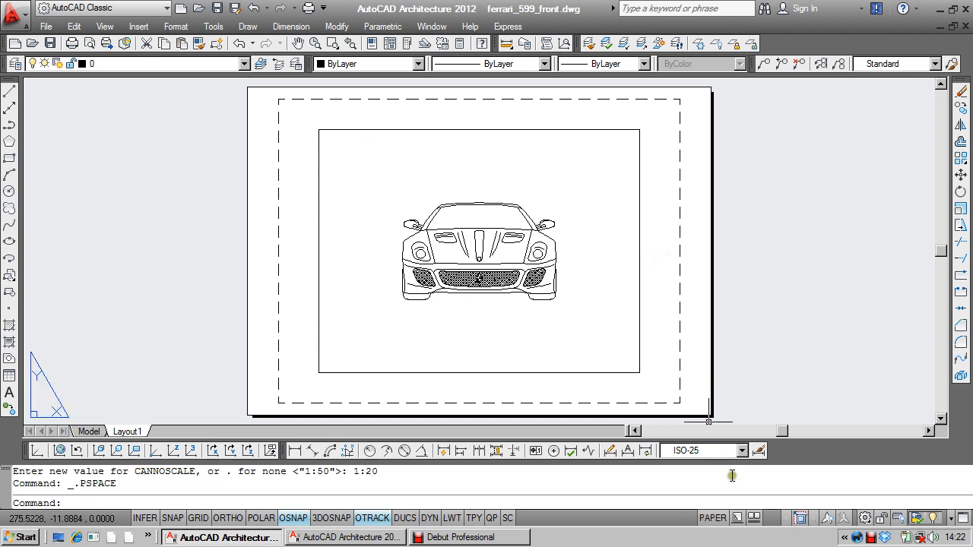
{"action": "left_click", "coordinate": [89, 431]}
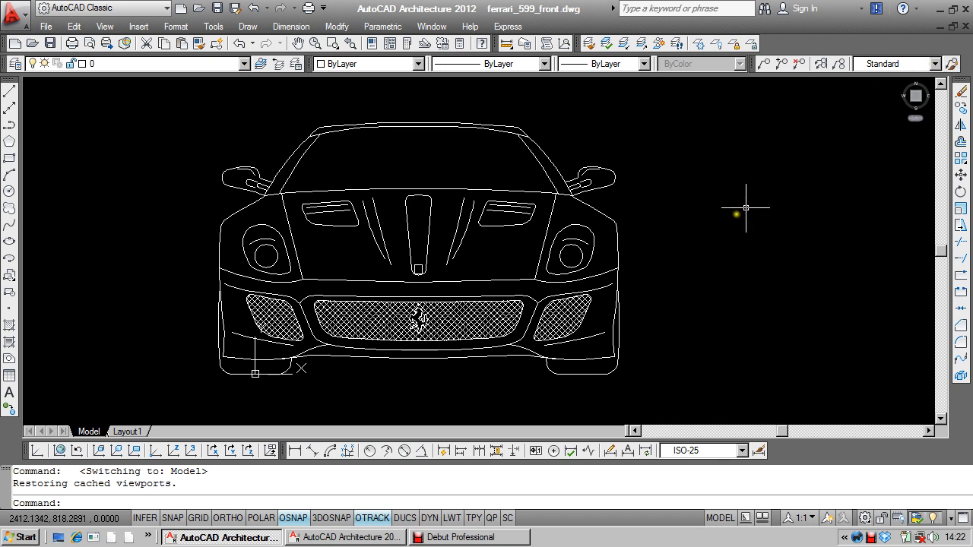
Check the multileader styles available in Drawing1, and go back to the ferrari_599_front drawing.
{"action": "left_click", "coordinate": [346, 537]}
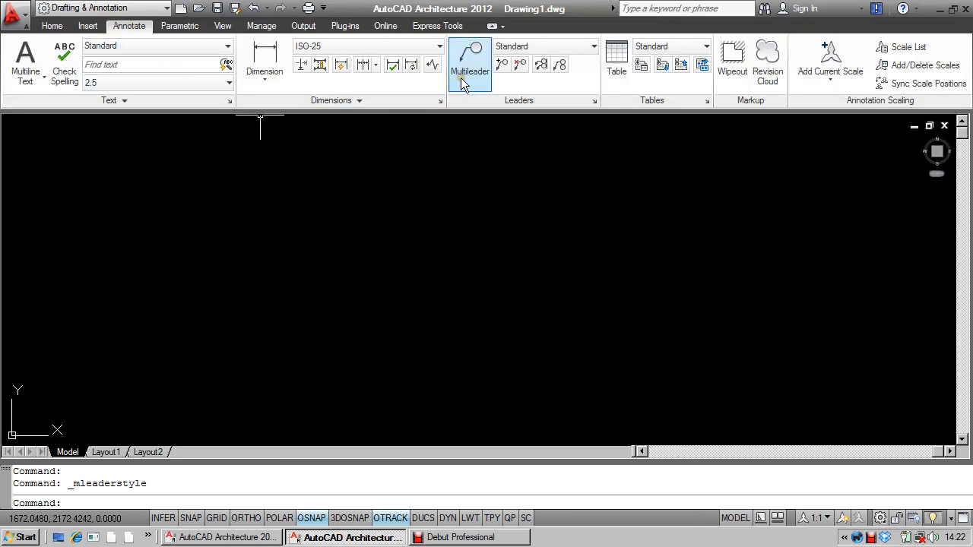
{"action": "left_click", "coordinate": [595, 101]}
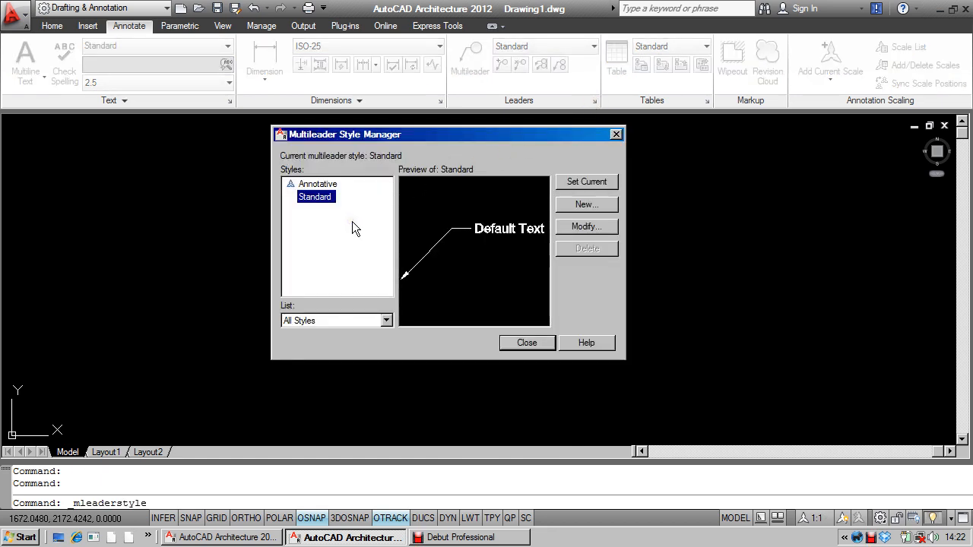
{"action": "left_click", "coordinate": [530, 343]}
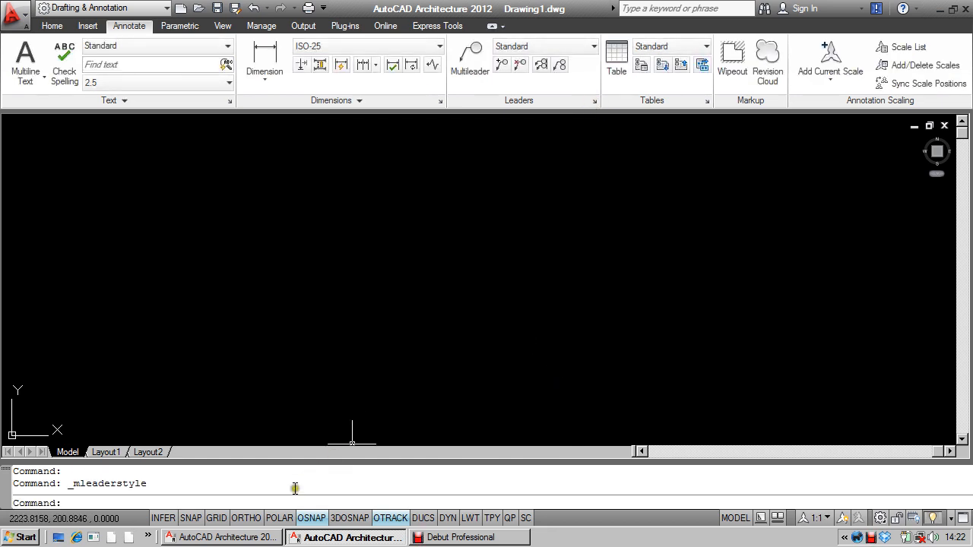
{"action": "left_click", "coordinate": [245, 539]}
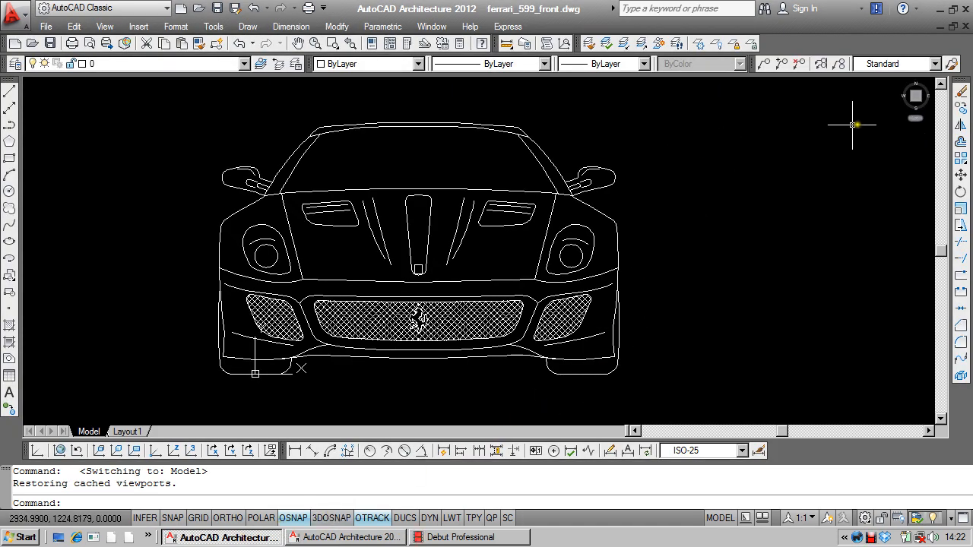
Create a new multileader style named 1-20, starting from the Standard style.
{"action": "left_click", "coordinate": [949, 63]}
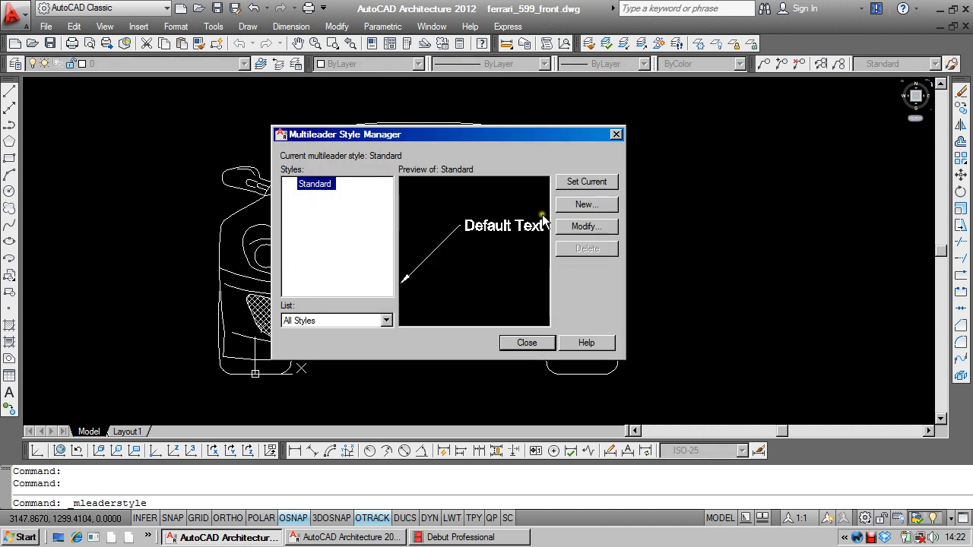
{"action": "left_click", "coordinate": [599, 204]}
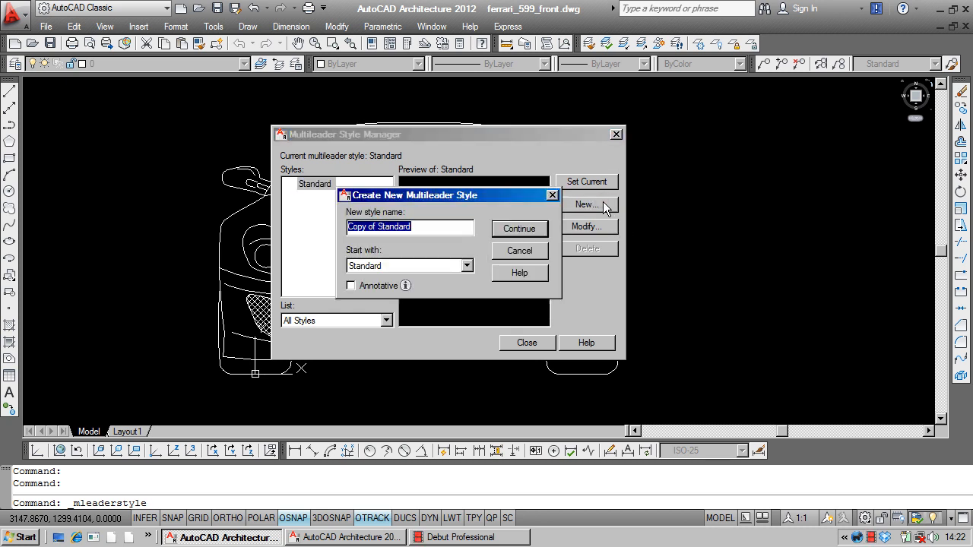
{"action": "left_click", "coordinate": [424, 227]}
{"action": "type", "text": "1-"}
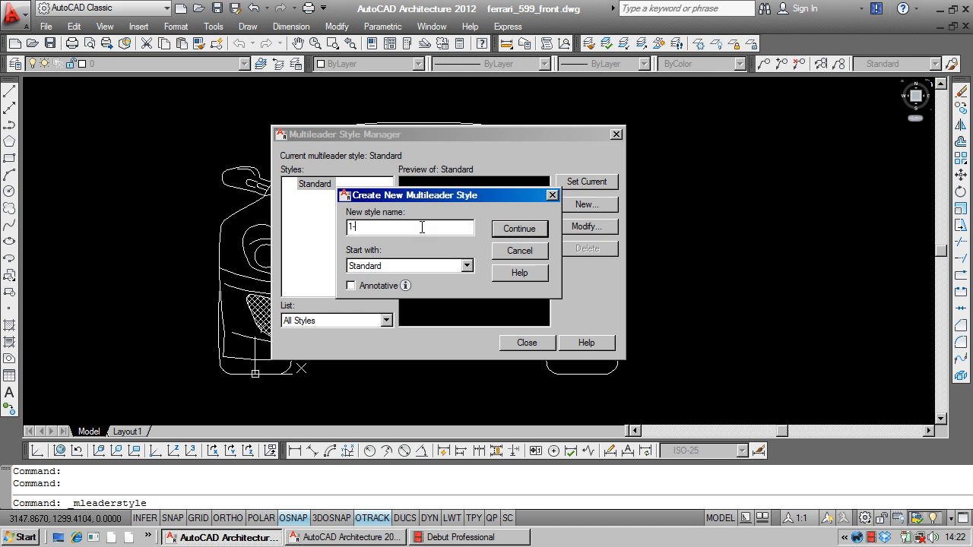
{"action": "type", "text": "20"}
{"action": "left_click", "coordinate": [511, 229]}
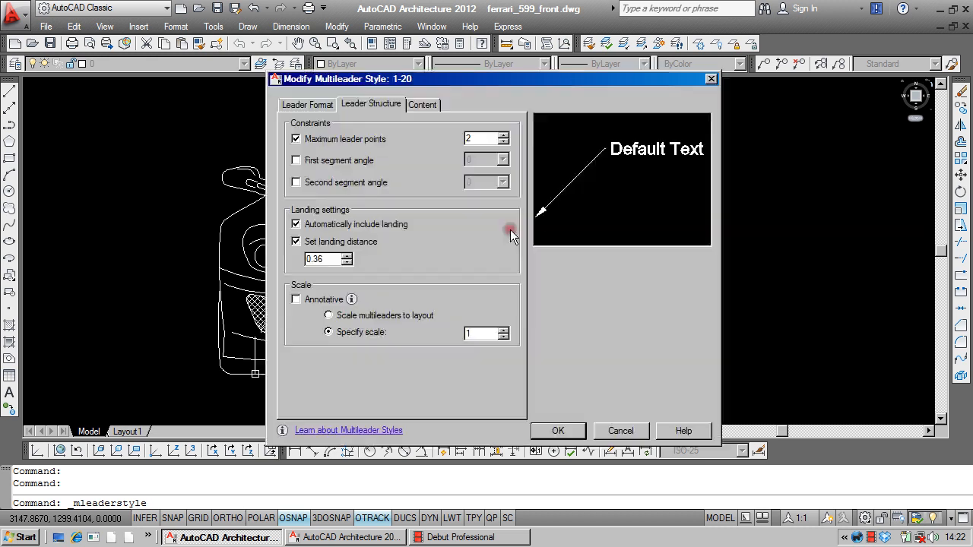
Try the Spline leader type for the 1-20 style and return it to Straight.
{"action": "left_click", "coordinate": [312, 105]}
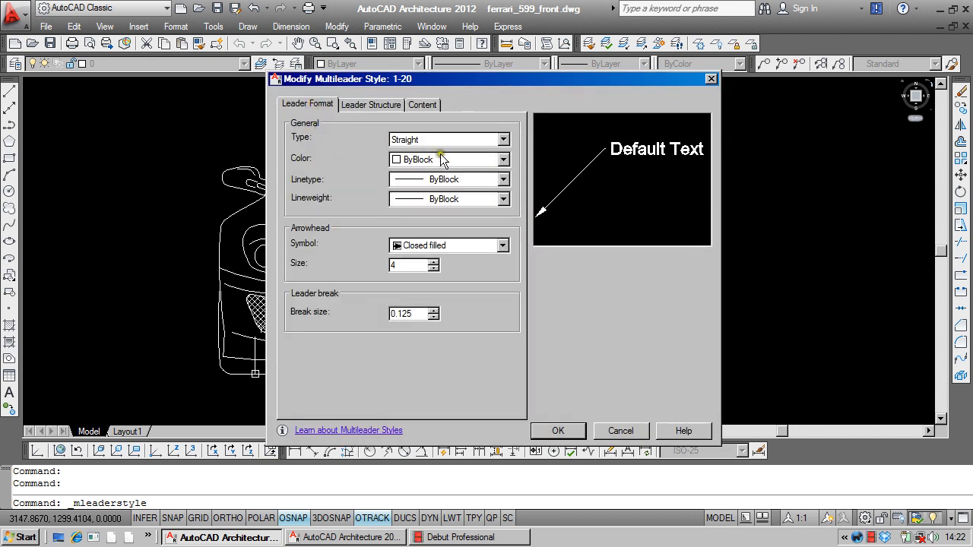
{"action": "left_click", "coordinate": [503, 140]}
{"action": "left_click", "coordinate": [503, 140]}
{"action": "left_click", "coordinate": [423, 164]}
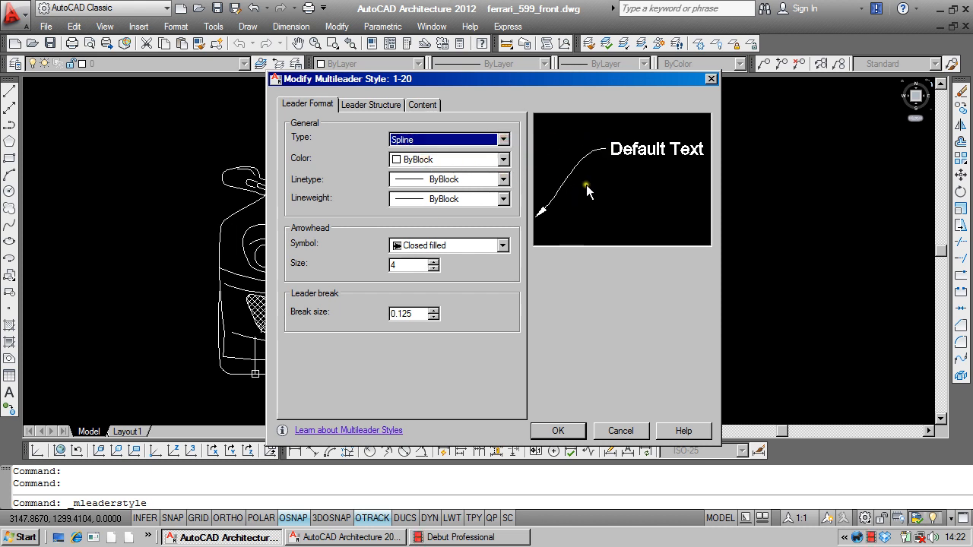
{"action": "left_click", "coordinate": [491, 143]}
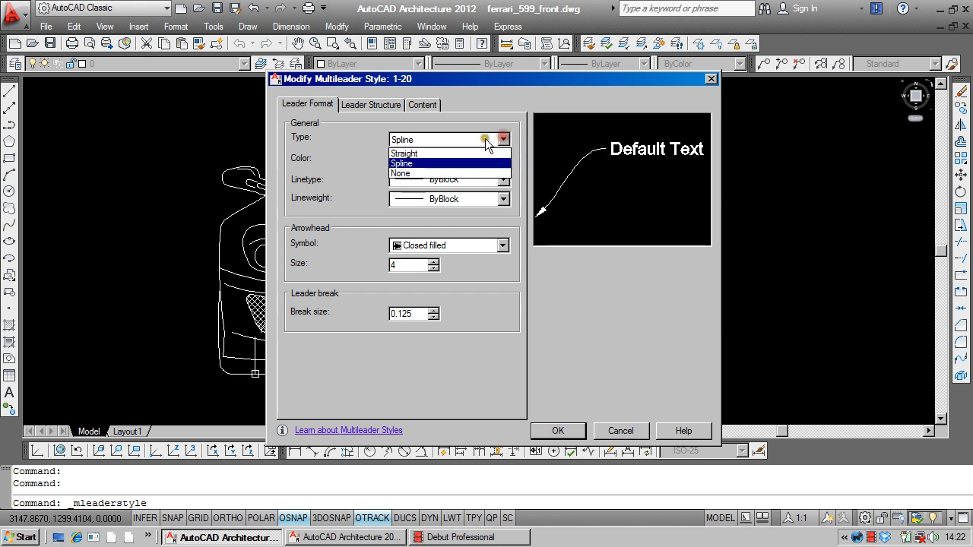
{"action": "left_click", "coordinate": [462, 149]}
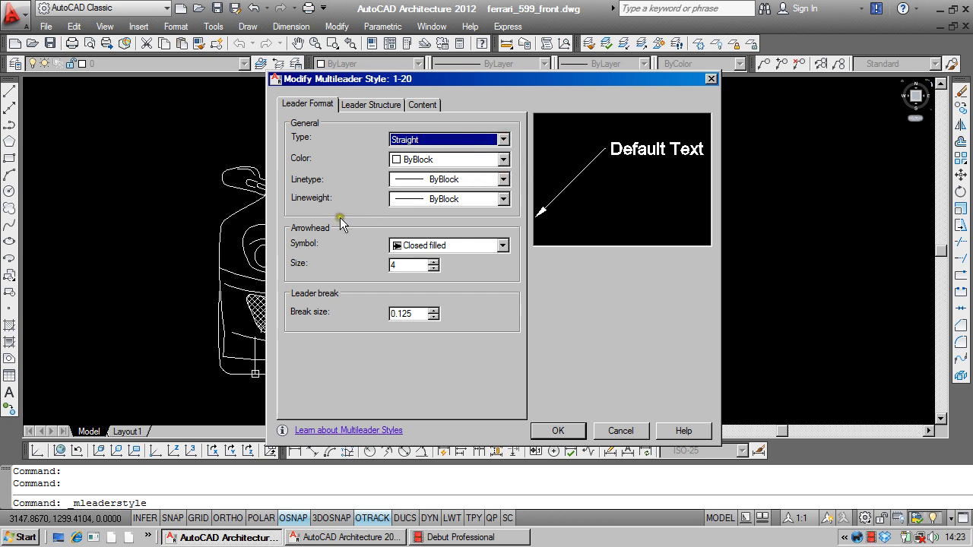
Set the style's arrowhead size to 2 and its landing distance to 8.
{"action": "double_click", "coordinate": [402, 264]}
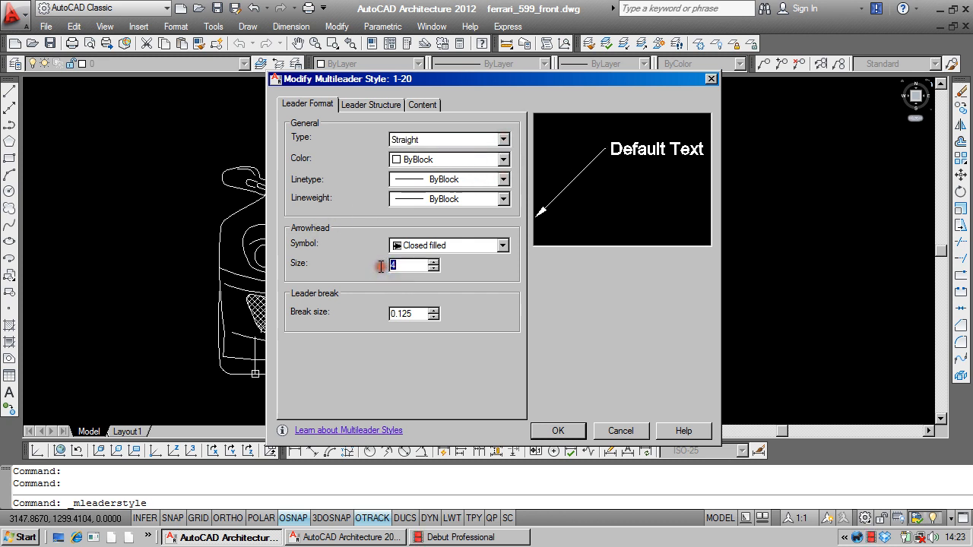
{"action": "type", "text": "2"}
{"action": "left_click", "coordinate": [360, 107]}
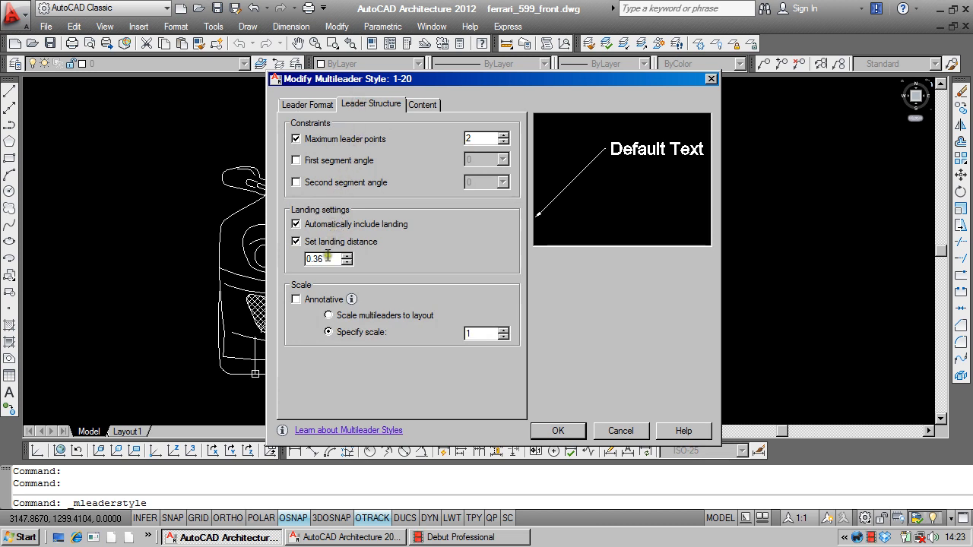
{"action": "double_click", "coordinate": [302, 260]}
Try the Annotative option, turn it off, and specify the multileader scale factor to suit the 1:20 viewport.
{"action": "left_click", "coordinate": [477, 335]}
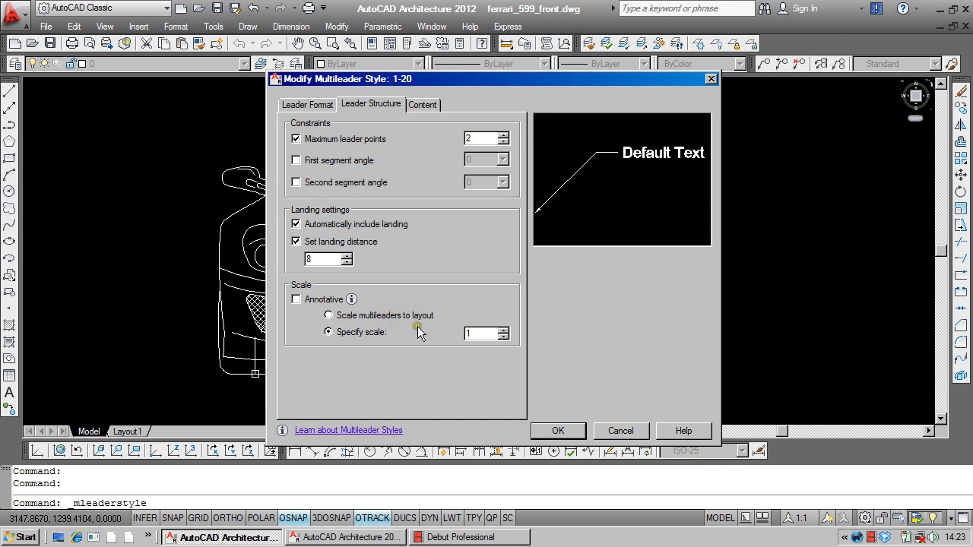
{"action": "left_click", "coordinate": [296, 299]}
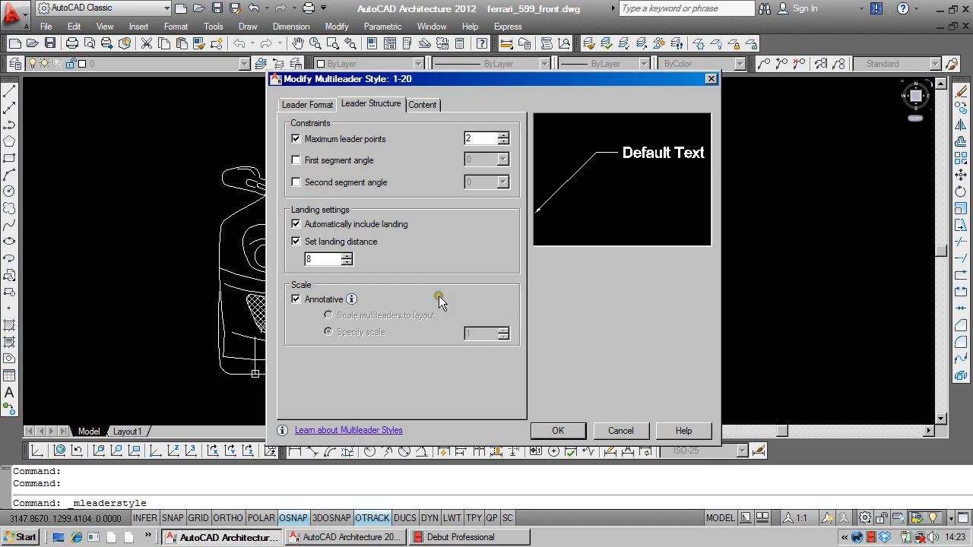
{"action": "left_click", "coordinate": [296, 300]}
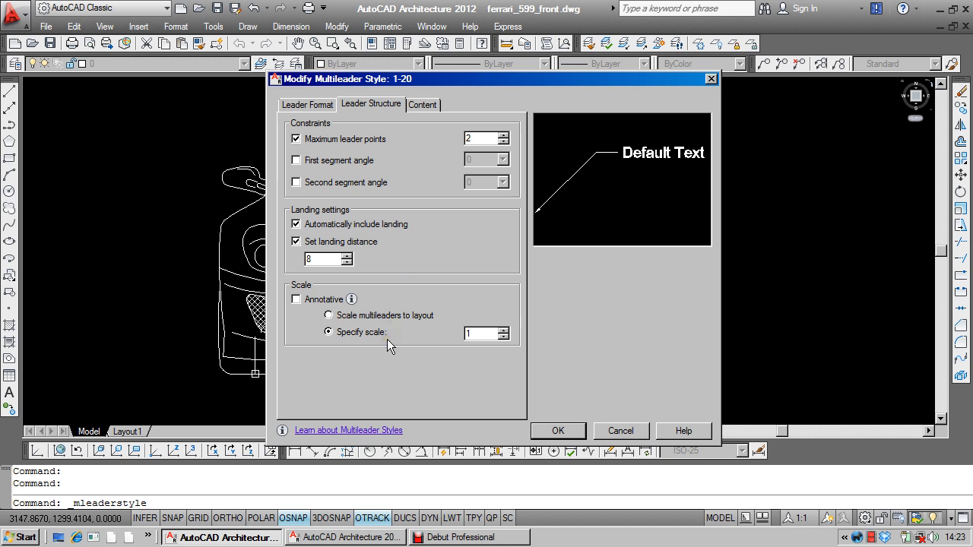
{"action": "left_click_drag", "start_coordinate": [483, 334], "coordinate": [454, 337]}
Keep the Standard text style for the multileader content and set the text height to 2.
{"action": "left_click", "coordinate": [423, 105]}
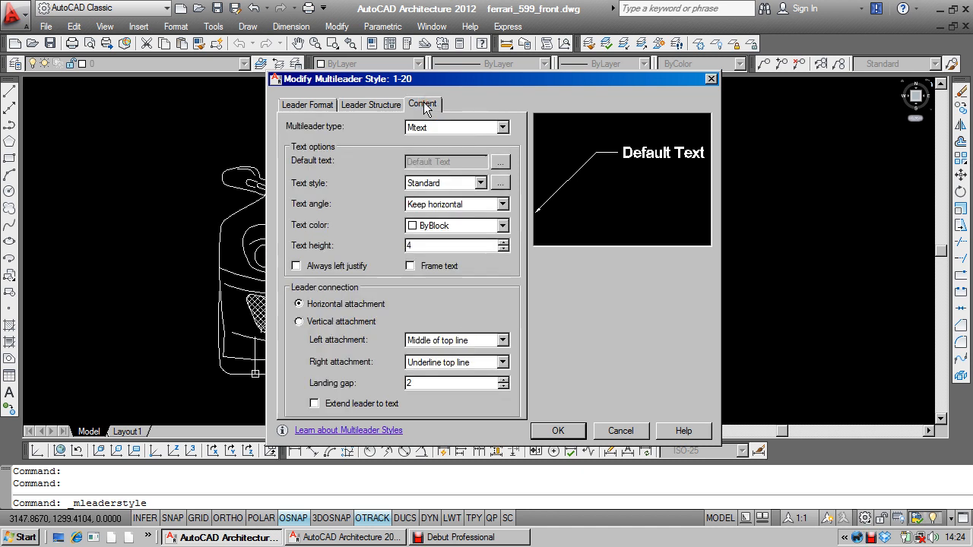
{"action": "left_click", "coordinate": [480, 183]}
{"action": "left_click", "coordinate": [480, 183]}
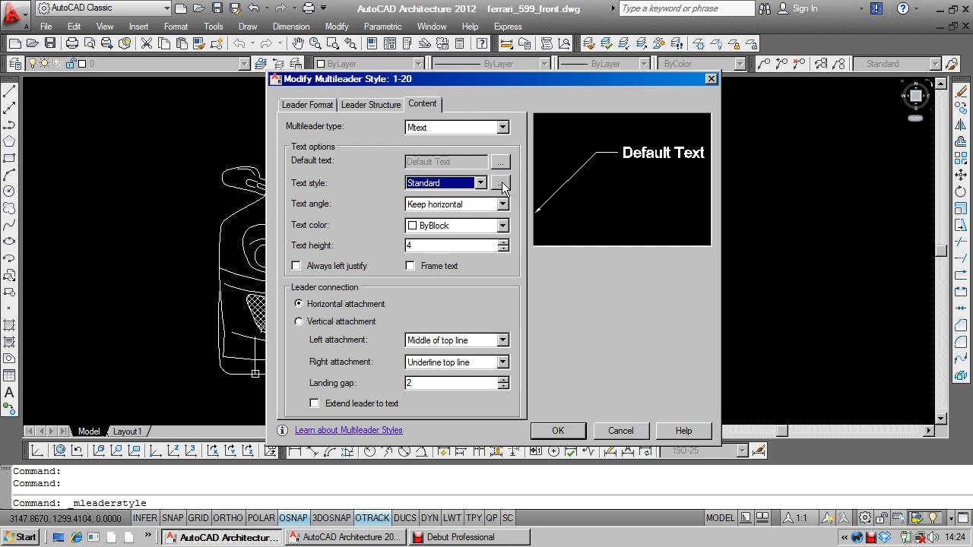
{"action": "left_click", "coordinate": [409, 244]}
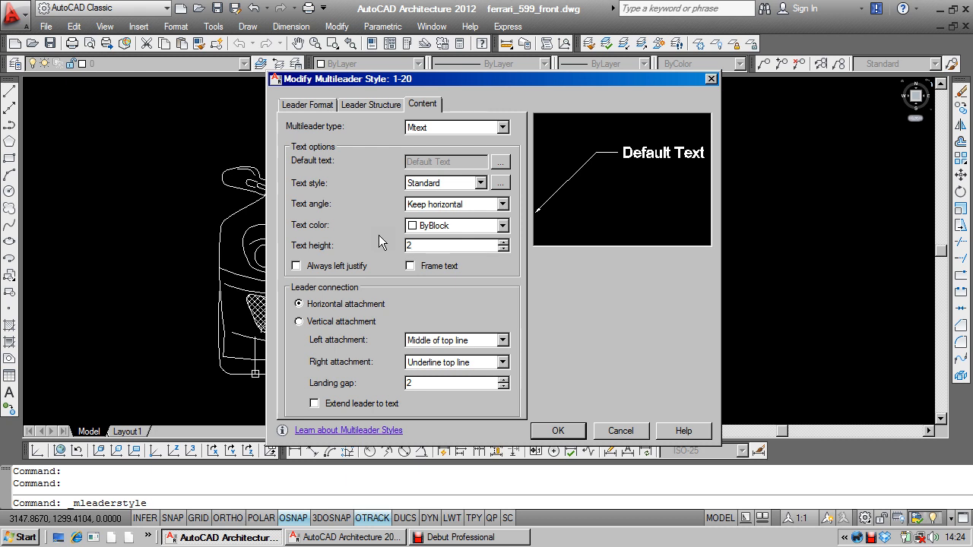
{"action": "left_click", "coordinate": [378, 237]}
Save the 1-20 style settings and make 1-20 the current multileader style.
{"action": "left_click", "coordinate": [559, 430]}
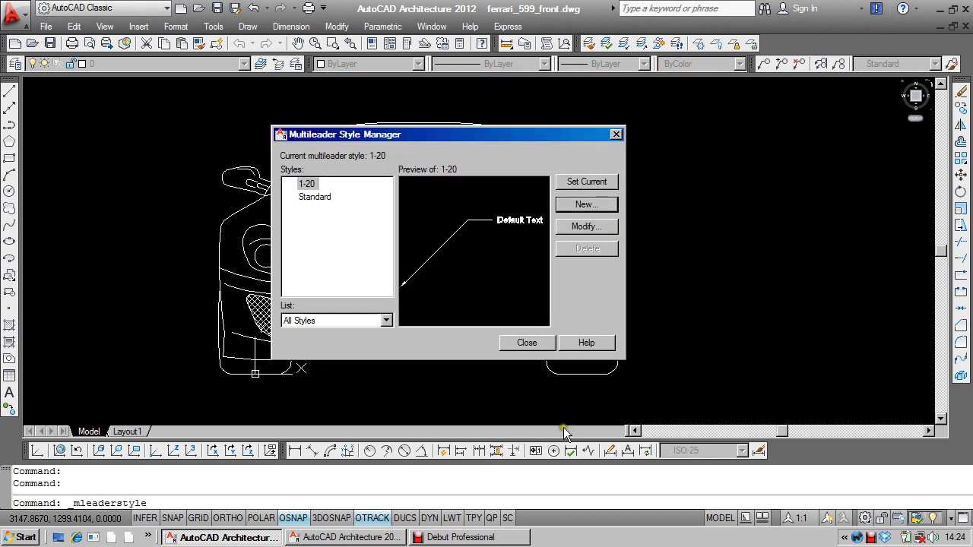
{"action": "left_click", "coordinate": [578, 182]}
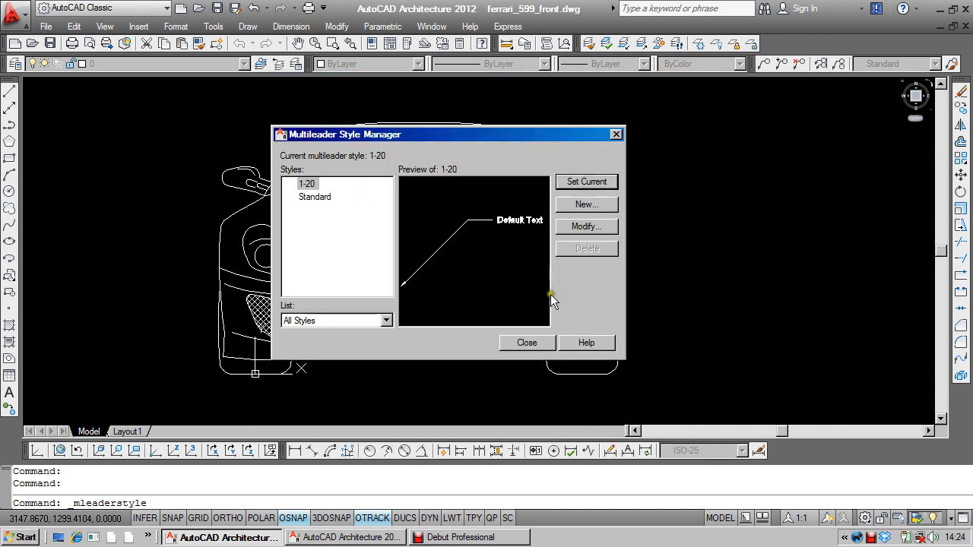
{"action": "left_click", "coordinate": [527, 343]}
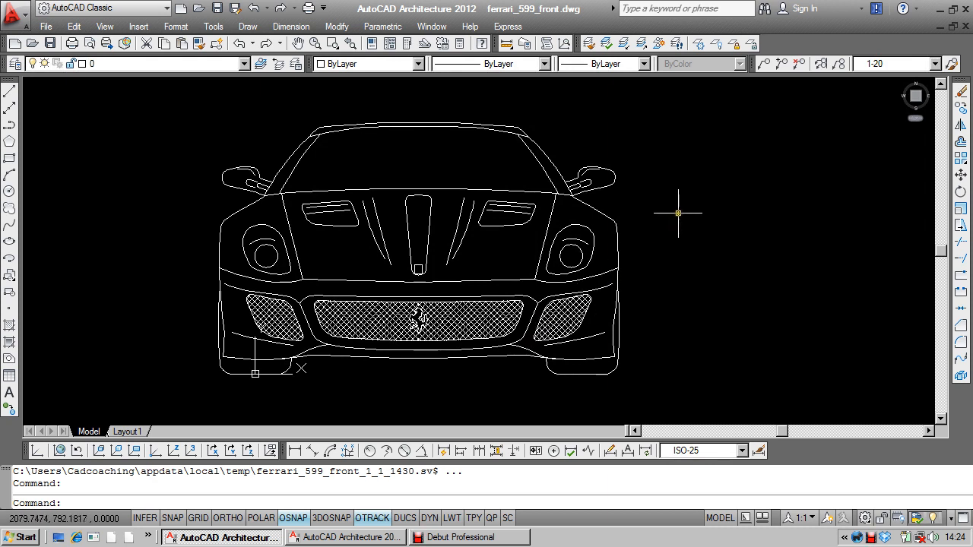
Add a multileader pointing to the car's right-hand mirror in the front view with the text "wing mirror".
{"action": "left_click", "coordinate": [764, 64]}
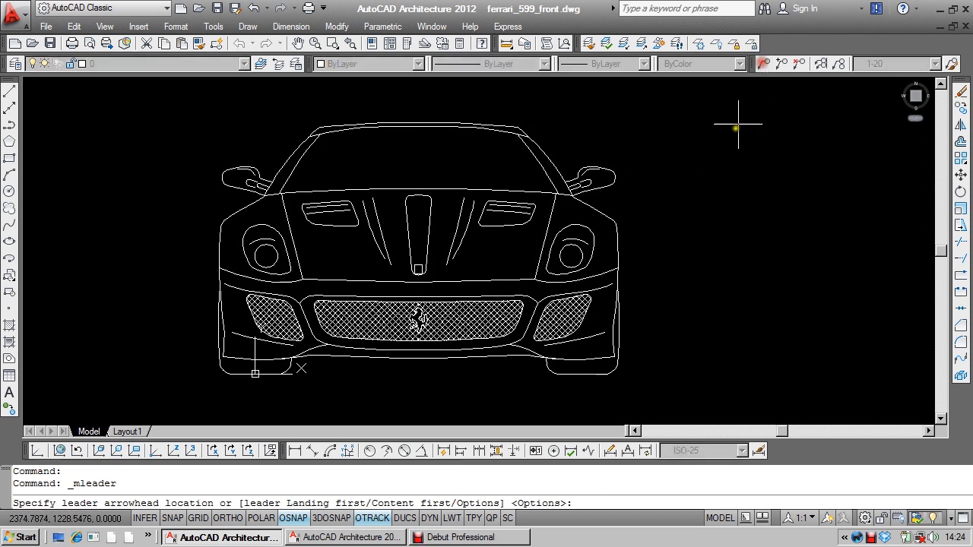
{"action": "scroll", "coordinate": [647, 196], "scroll_direction": "up", "scroll_amount": 2}
{"action": "left_click", "coordinate": [590, 183]}
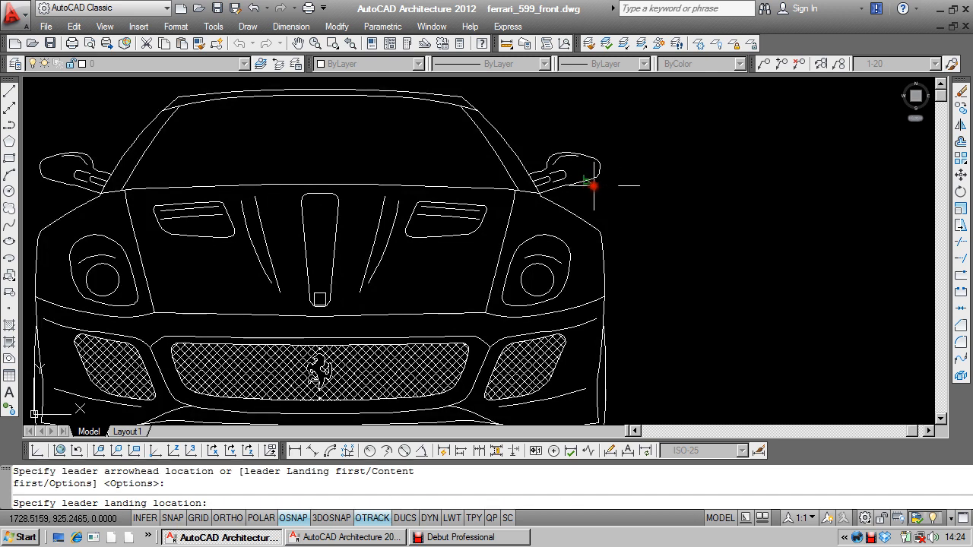
{"action": "left_click", "coordinate": [638, 227]}
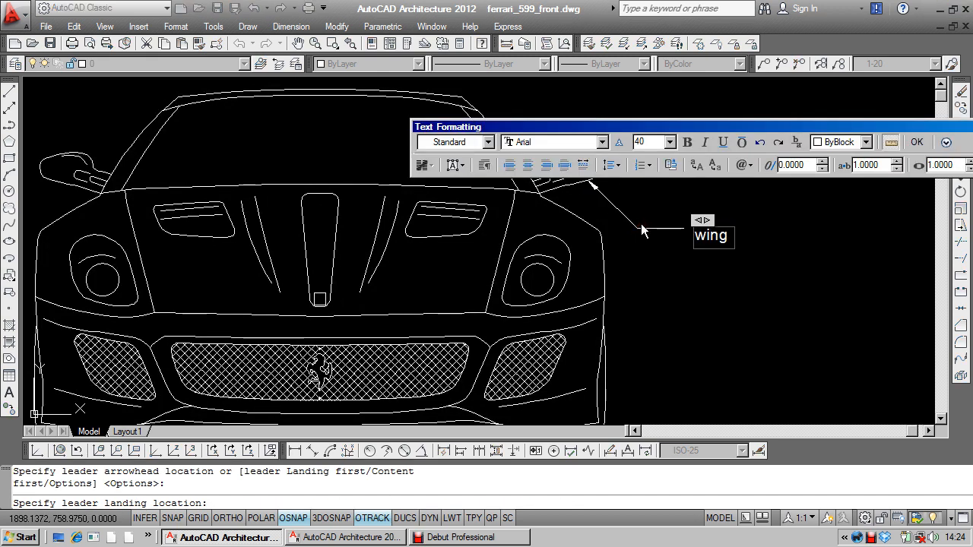
{"action": "type", "text": "wing mirror"}
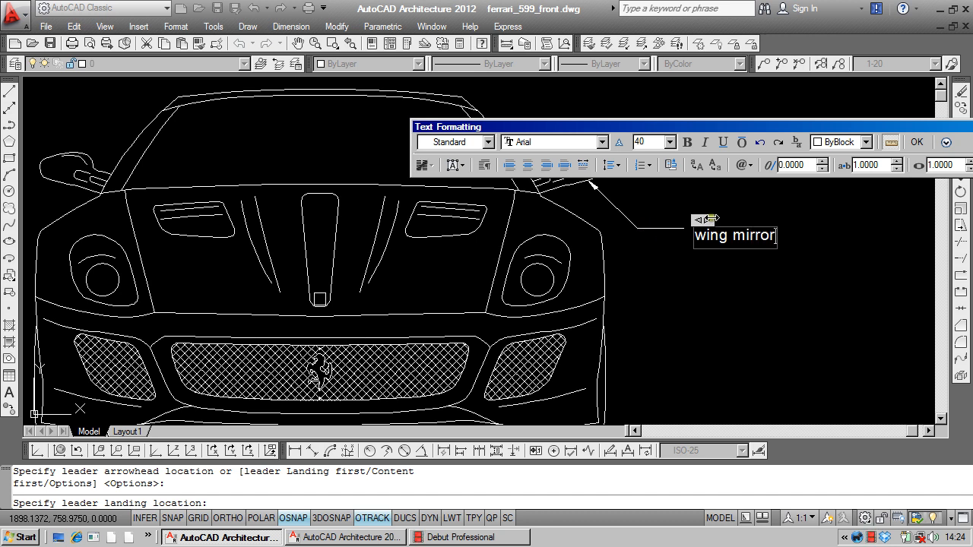
{"action": "left_click_drag", "start_coordinate": [711, 219], "coordinate": [797, 213]}
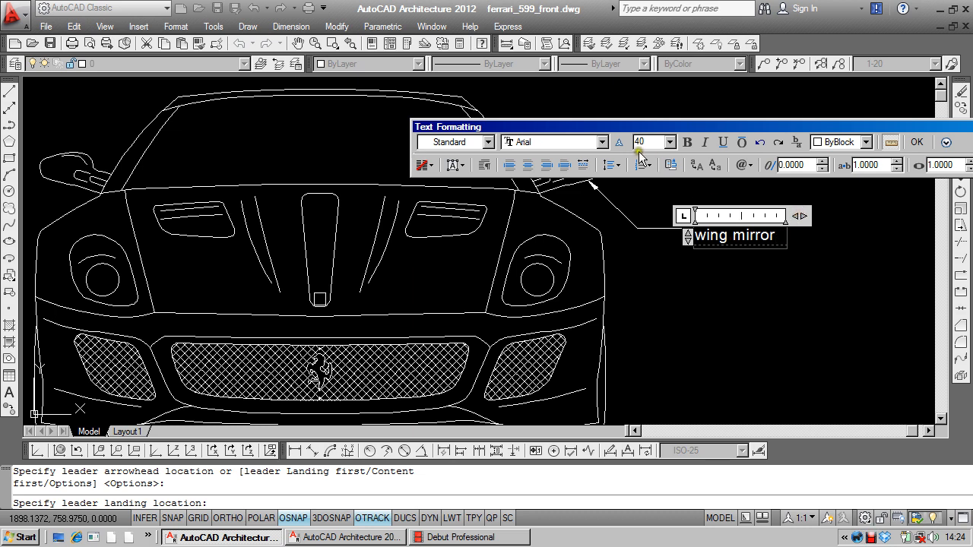
{"action": "left_click", "coordinate": [666, 266]}
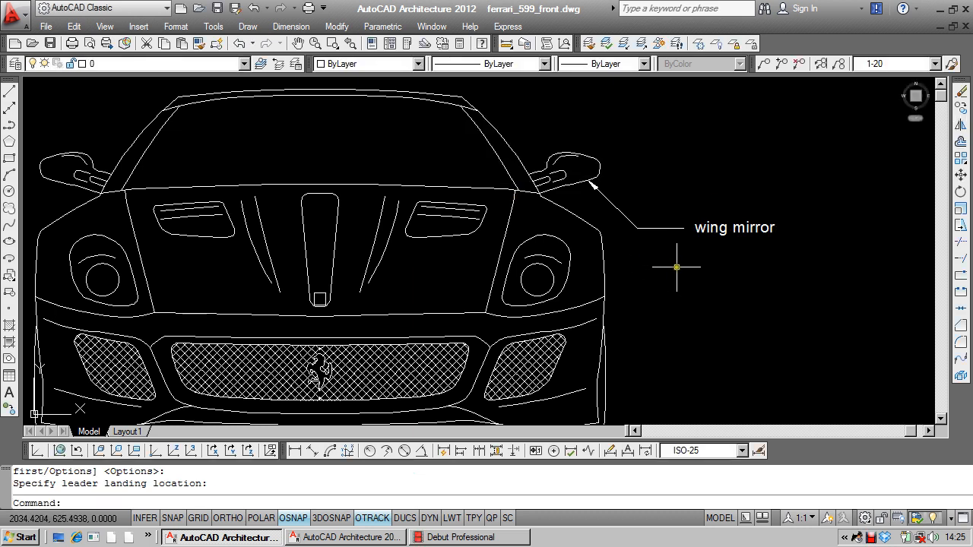
Inspect the wing mirror label in the Layout1 viewport, then return to model space.
{"action": "scroll", "coordinate": [608, 213], "scroll_direction": "down", "scroll_amount": 2}
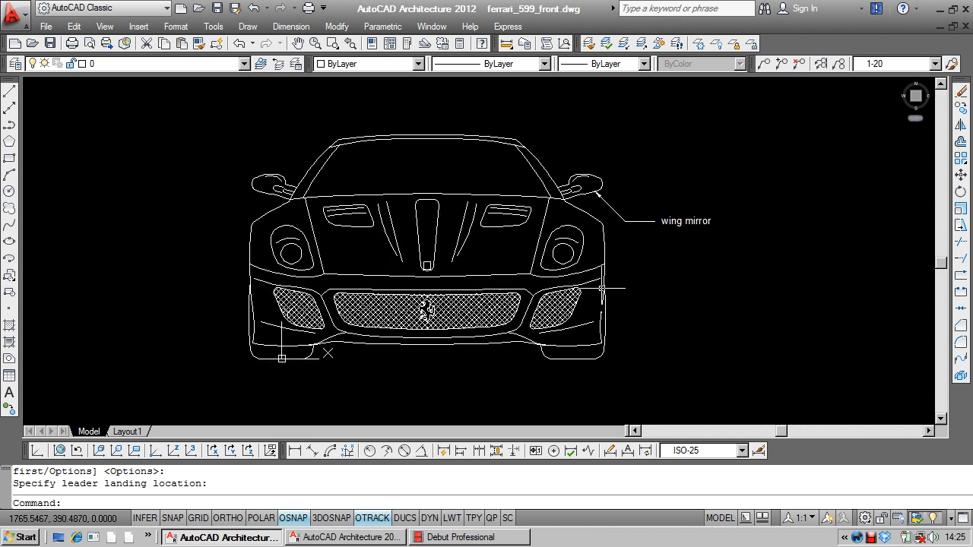
{"action": "left_click", "coordinate": [125, 432]}
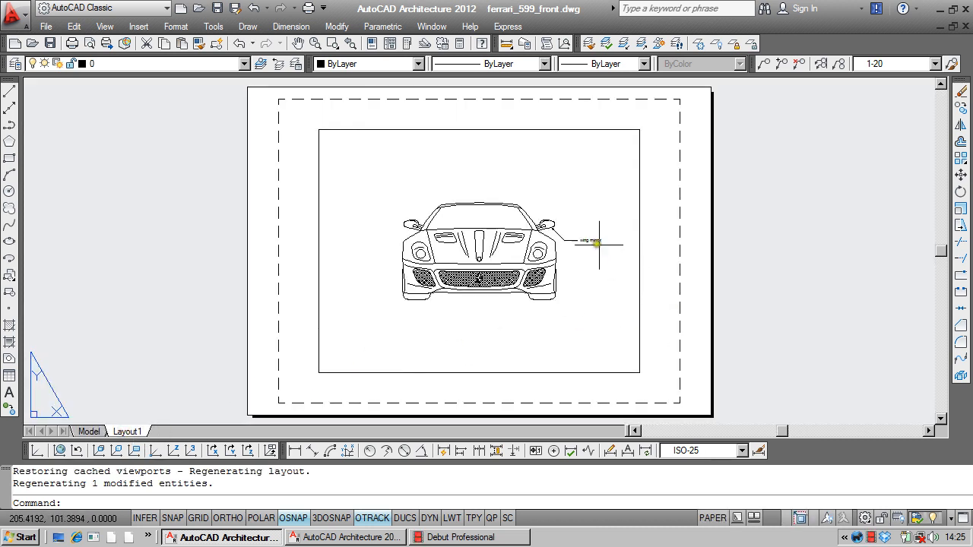
{"action": "scroll", "coordinate": [608, 242], "scroll_direction": "up", "scroll_amount": 5}
{"action": "scroll", "coordinate": [553, 228], "scroll_direction": "down", "scroll_amount": 6}
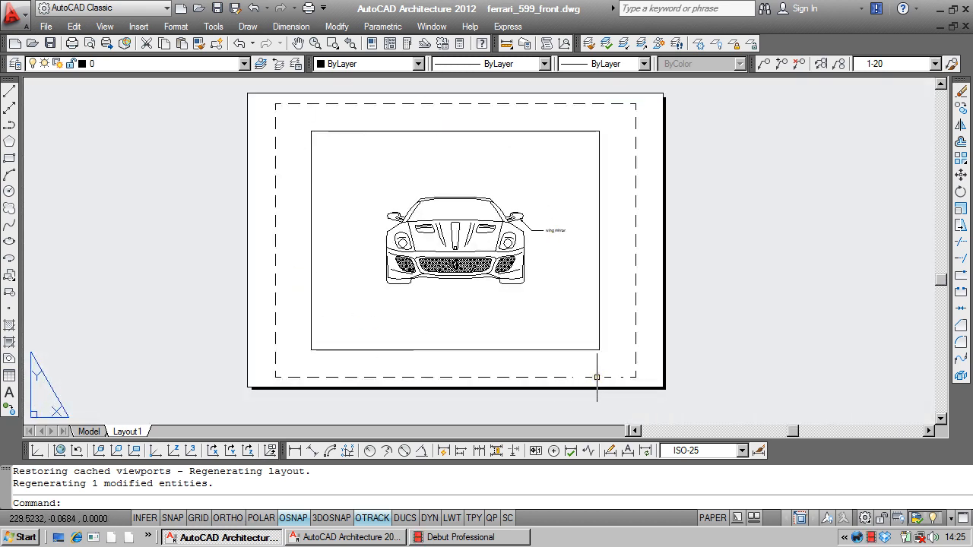
{"action": "left_click", "coordinate": [89, 432]}
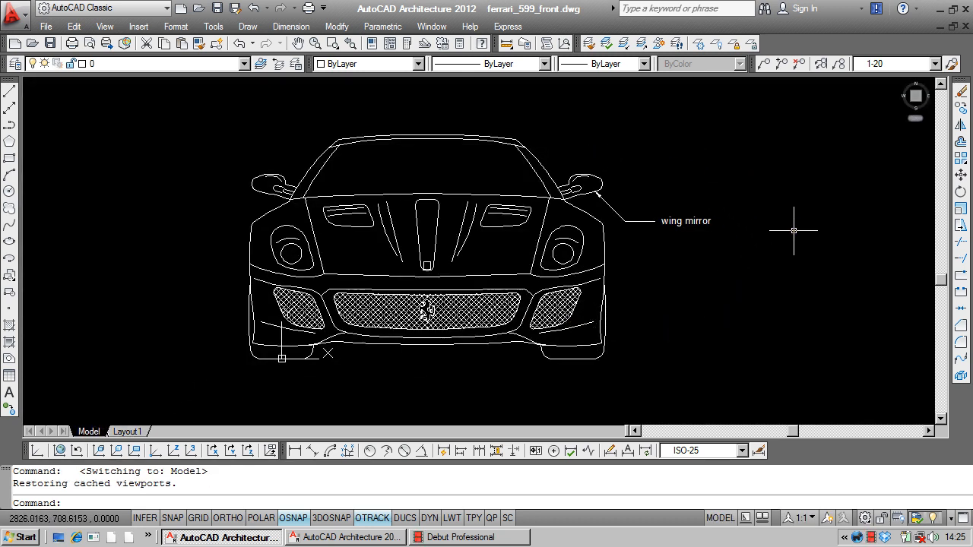
Create a new multileader style named 1-50 based on the 1-20 style.
{"action": "left_click", "coordinate": [952, 65]}
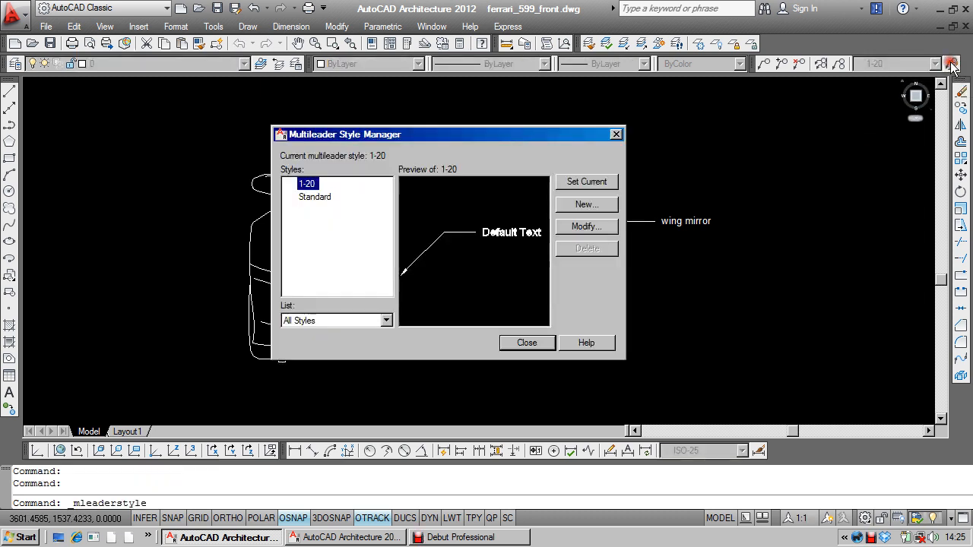
{"action": "left_click", "coordinate": [579, 213]}
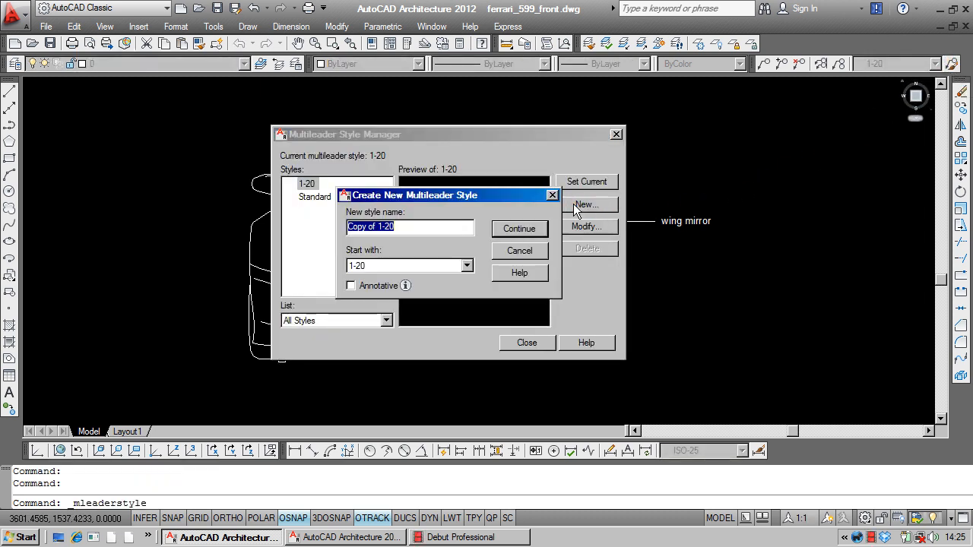
{"action": "type", "text": "1-50"}
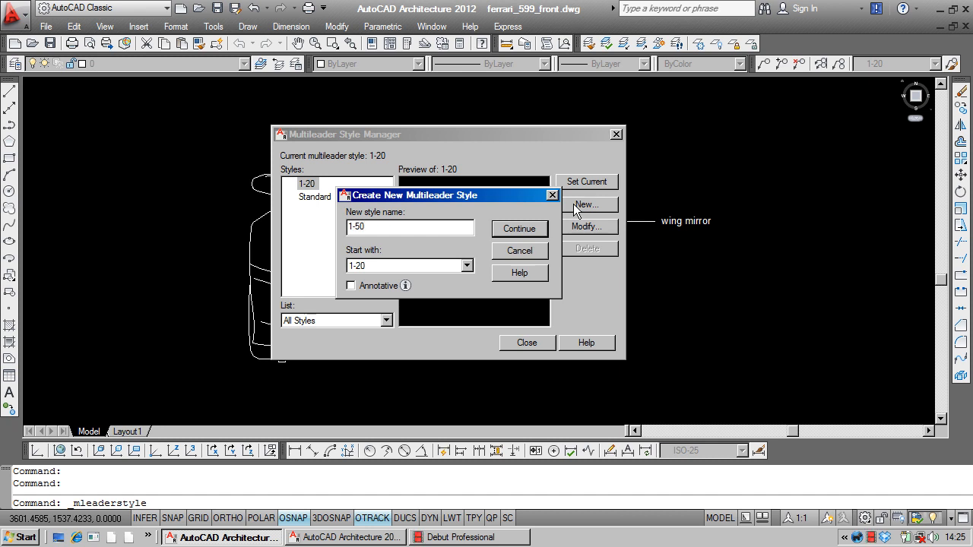
{"action": "left_click", "coordinate": [520, 229]}
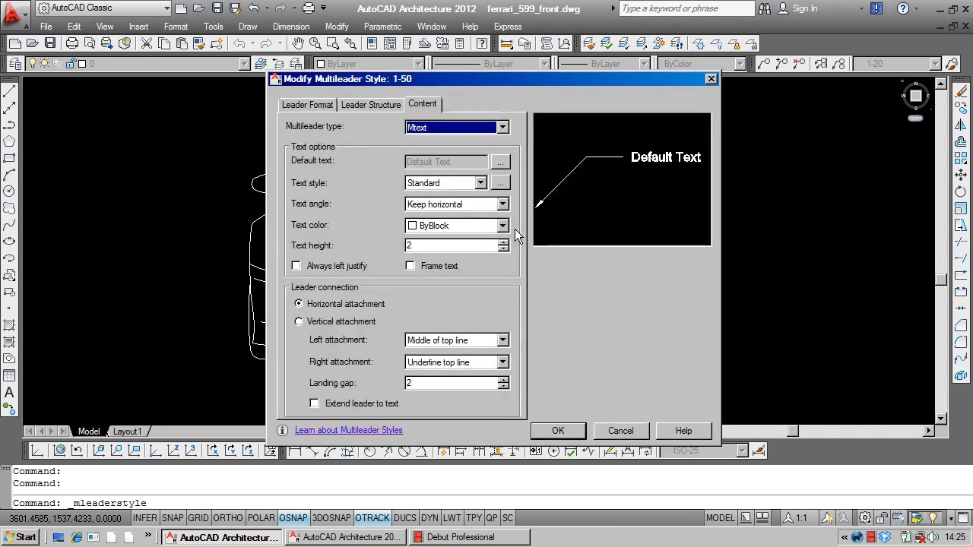
Change the 1-50 style's specified scale to suit a 1:50 viewport and save the style.
{"action": "left_click", "coordinate": [353, 104]}
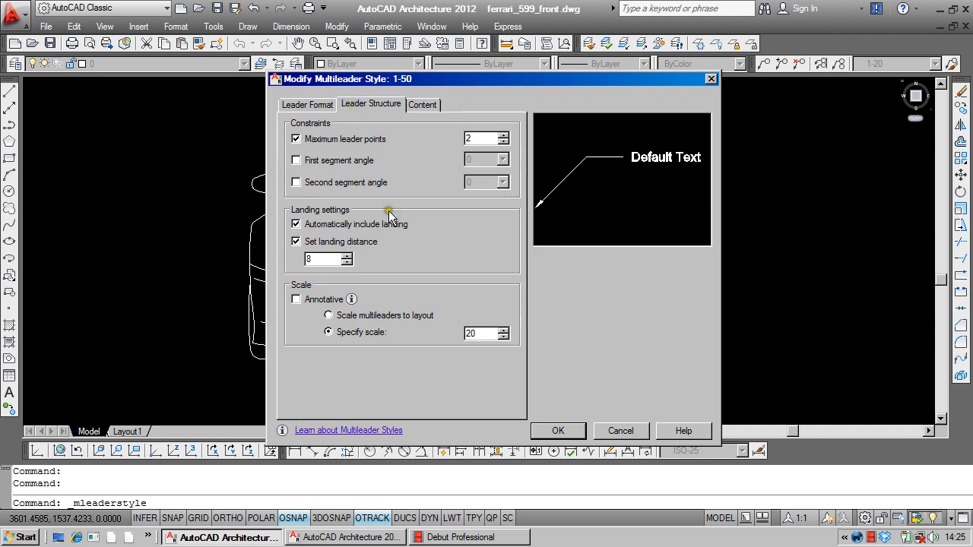
{"action": "left_click_drag", "start_coordinate": [483, 330], "coordinate": [449, 325]}
{"action": "left_click", "coordinate": [555, 431]}
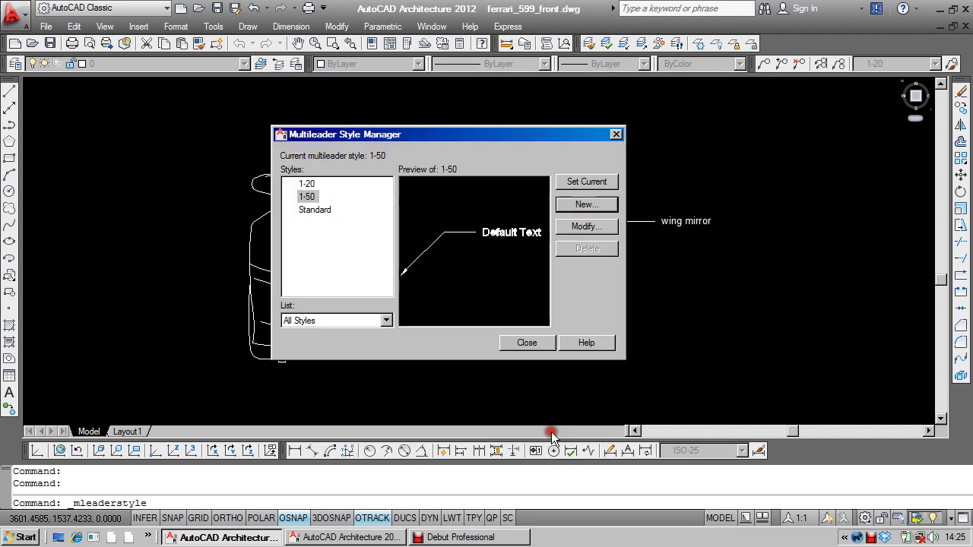
{"action": "left_click", "coordinate": [526, 344]}
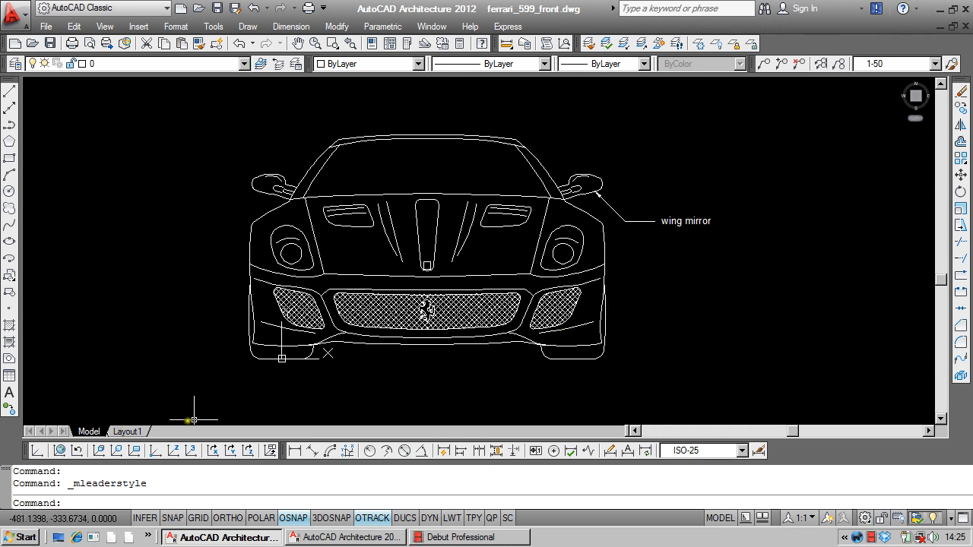
Check the label in Layout1, then apply the 1-50 multileader style to the wing mirror label in model space.
{"action": "left_click", "coordinate": [128, 430]}
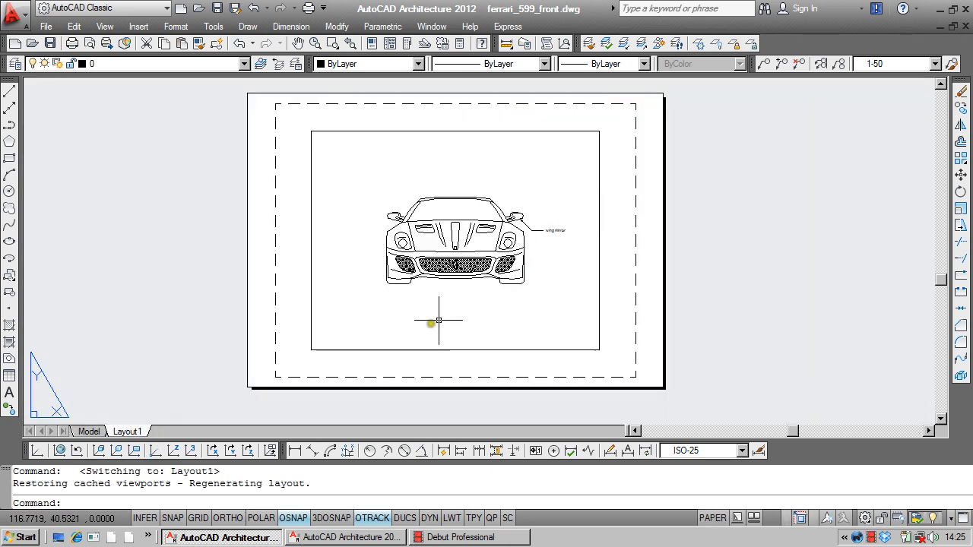
{"action": "left_click", "coordinate": [89, 431]}
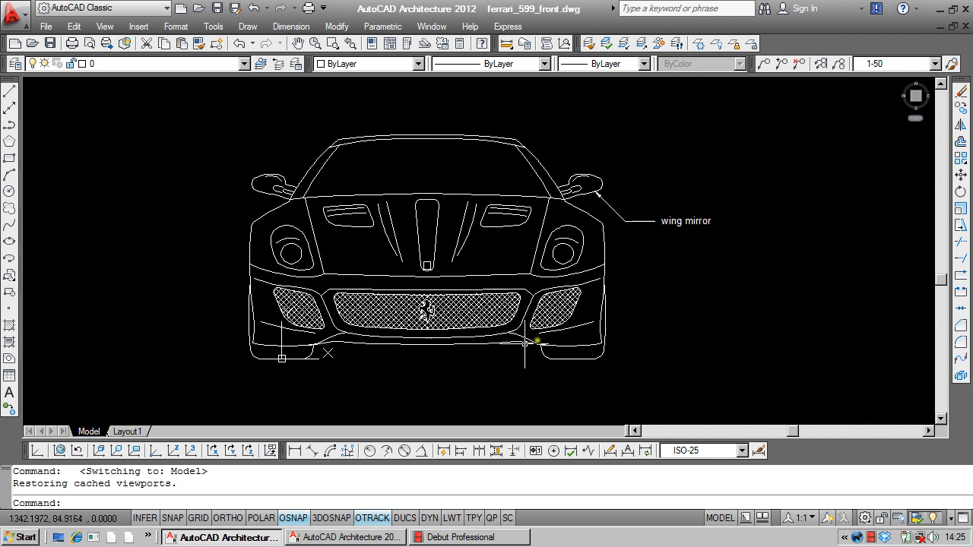
{"action": "left_click", "coordinate": [698, 213]}
{"action": "left_click", "coordinate": [628, 258]}
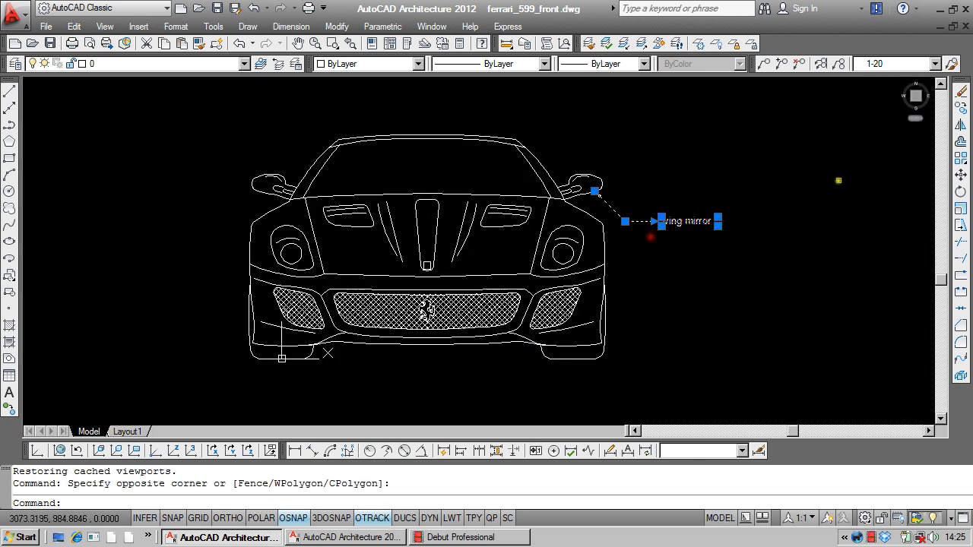
{"action": "left_click", "coordinate": [933, 64]}
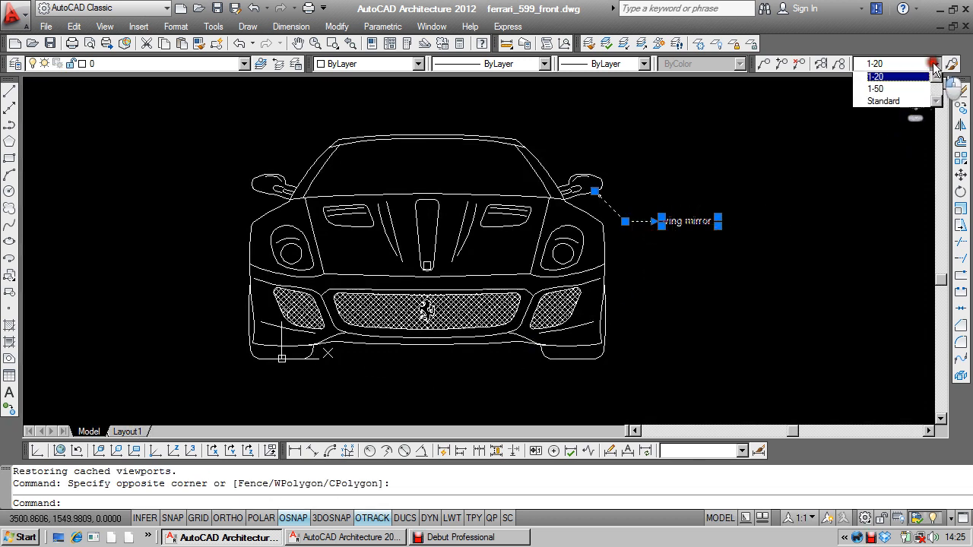
{"action": "left_click", "coordinate": [881, 88]}
{"action": "key", "text": "Escape"}
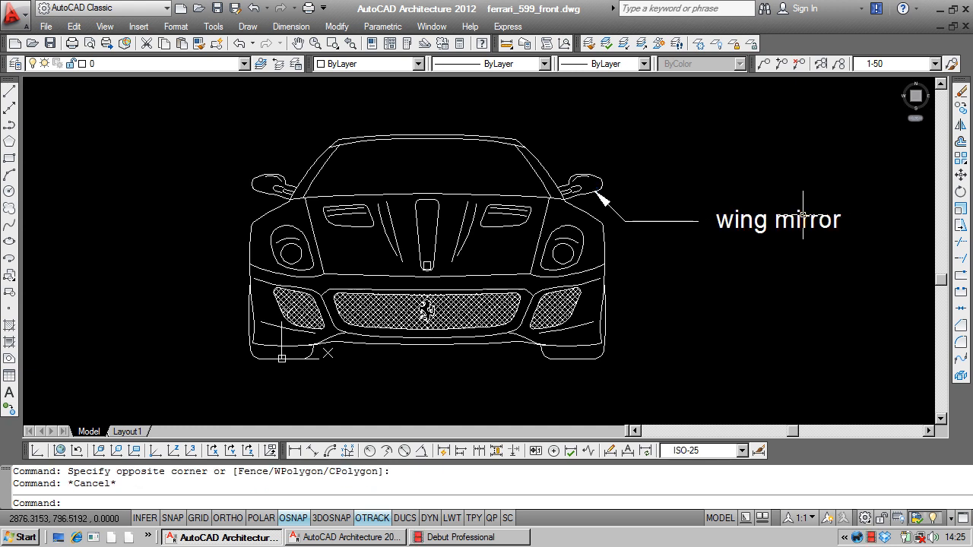
Set the Layout1 viewport scale to 1:50, return to paper space and inspect the wing mirror label.
{"action": "left_click", "coordinate": [126, 431]}
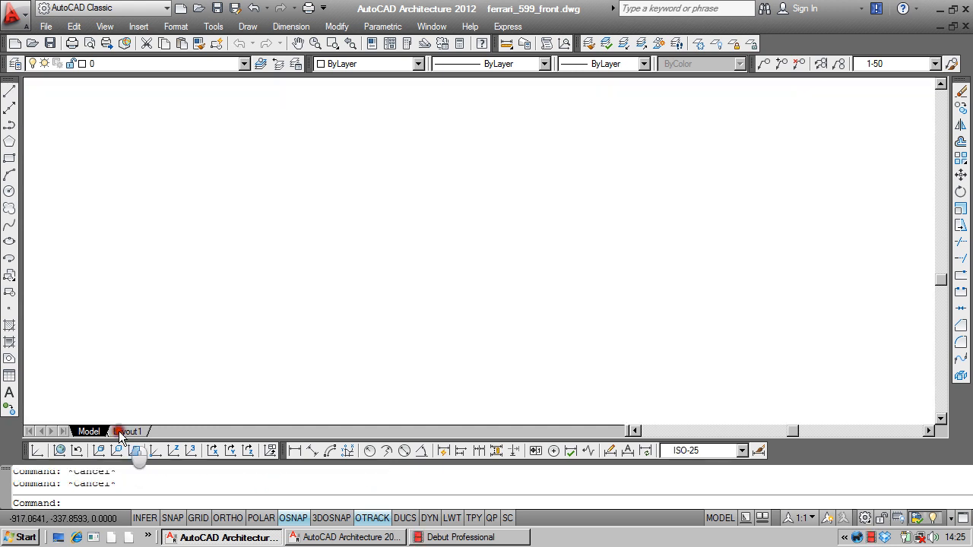
{"action": "double_click", "coordinate": [430, 311]}
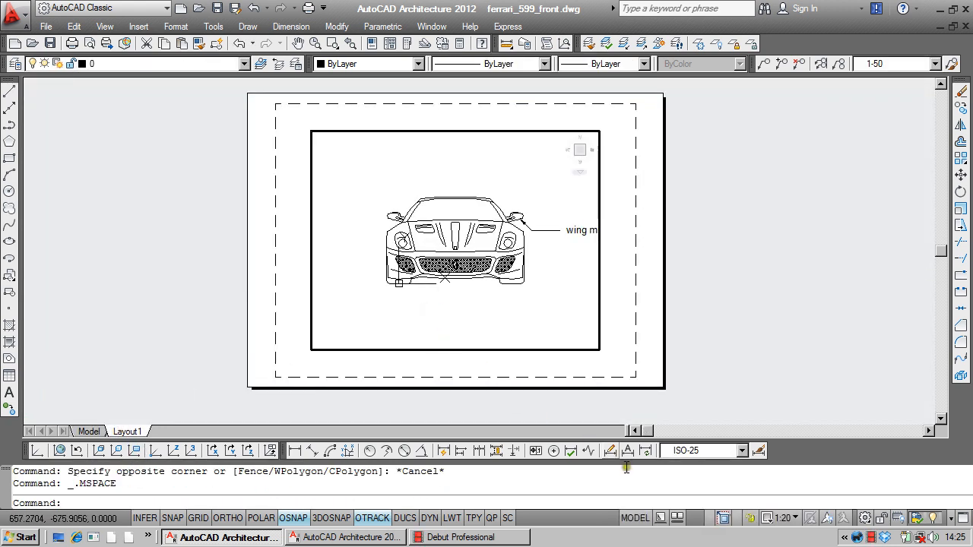
{"action": "left_click", "coordinate": [785, 518]}
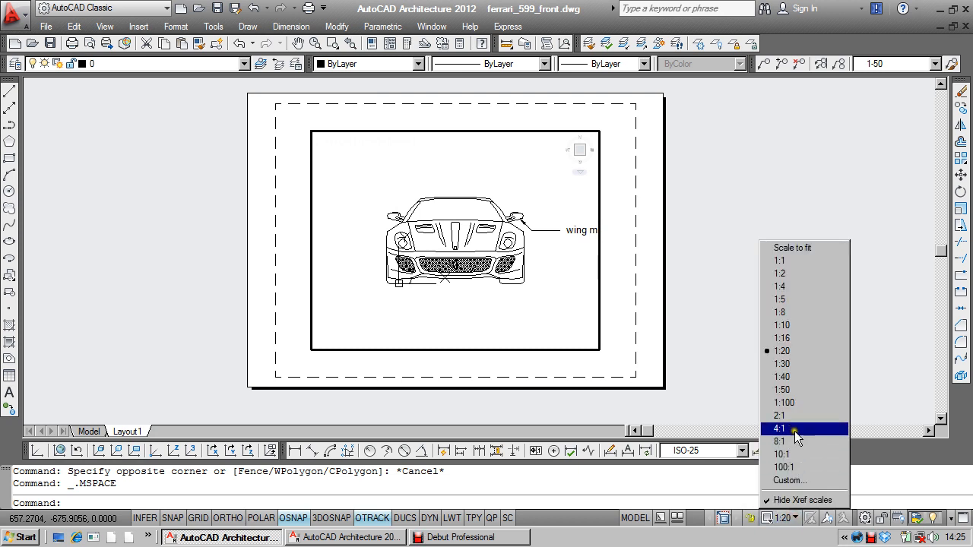
{"action": "left_click", "coordinate": [793, 391]}
{"action": "double_click", "coordinate": [768, 327]}
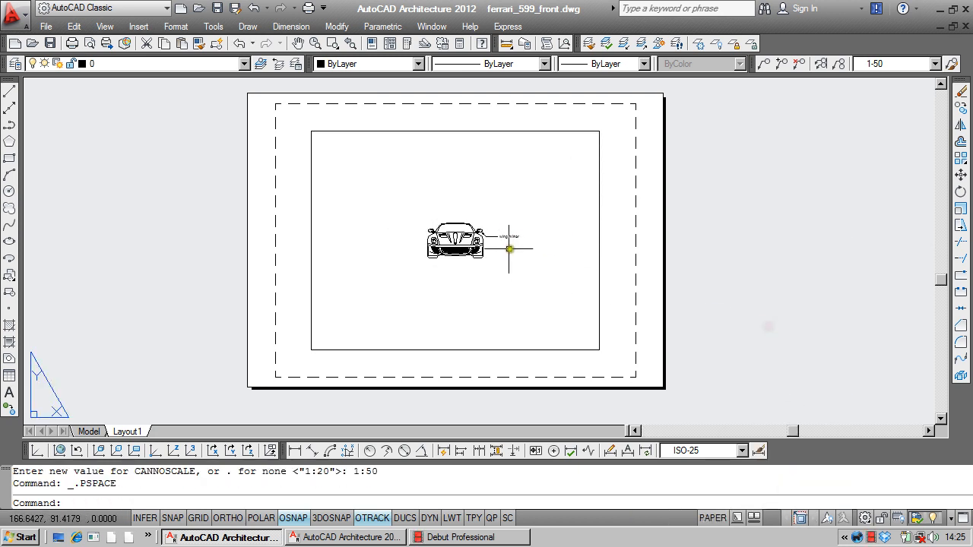
{"action": "scroll", "coordinate": [503, 238], "scroll_direction": "up", "scroll_amount": 8}
{"action": "scroll", "coordinate": [500, 230], "scroll_direction": "down", "scroll_amount": 8}
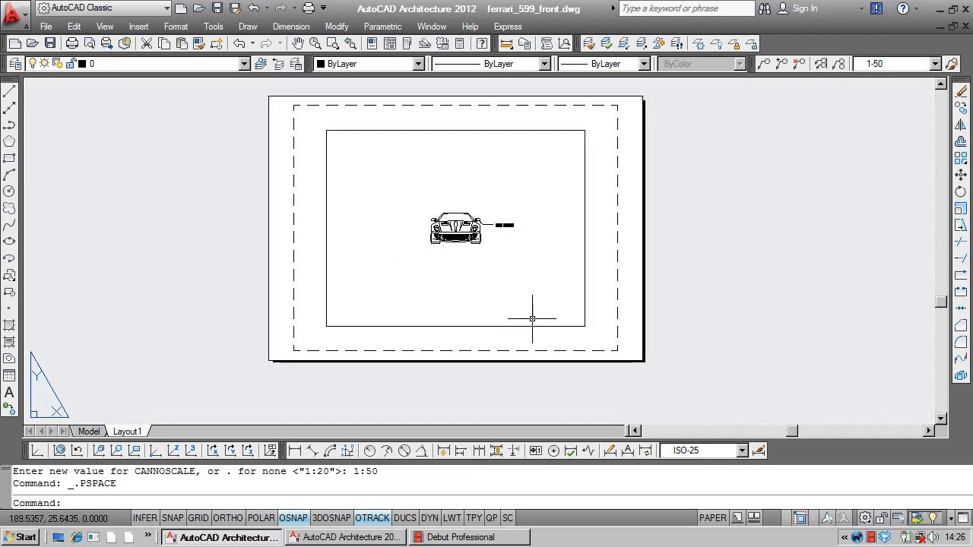
In model space, add two leaders to the wing mirror label, pointing to the right-hand headlight and the car's lower right side.
{"action": "left_click", "coordinate": [89, 431]}
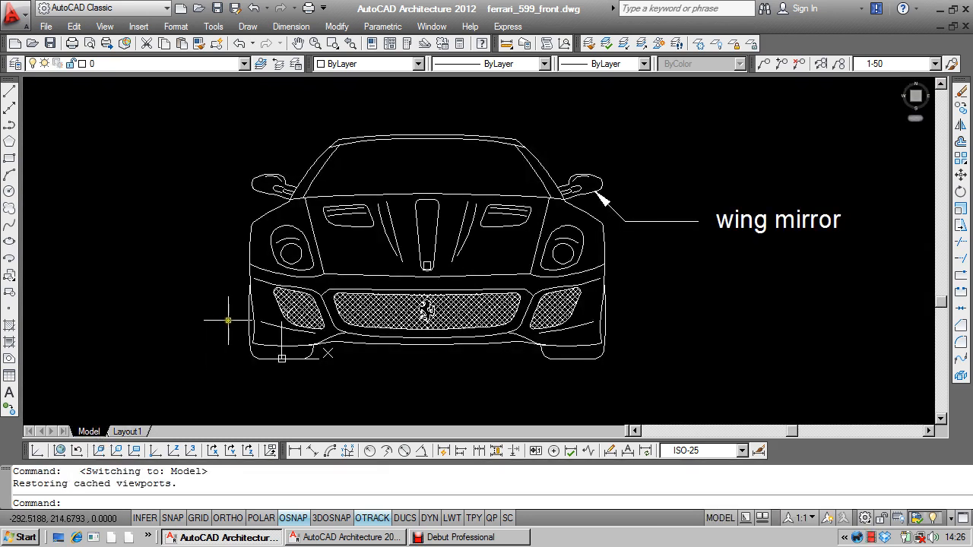
{"action": "scroll", "coordinate": [232, 323], "scroll_direction": "down", "scroll_amount": 3}
{"action": "scroll", "coordinate": [524, 331], "scroll_direction": "up", "scroll_amount": 3}
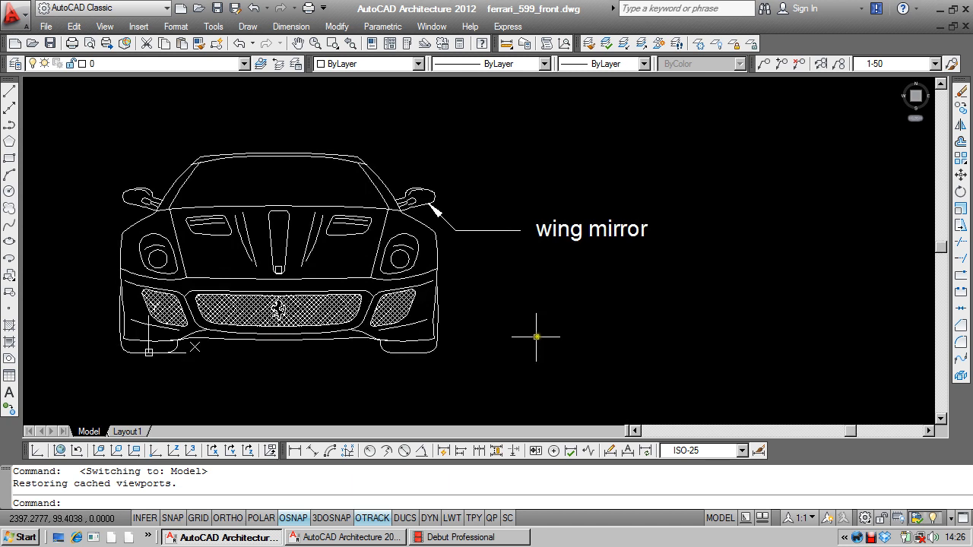
{"action": "left_click", "coordinate": [781, 67]}
{"action": "left_click", "coordinate": [461, 228]}
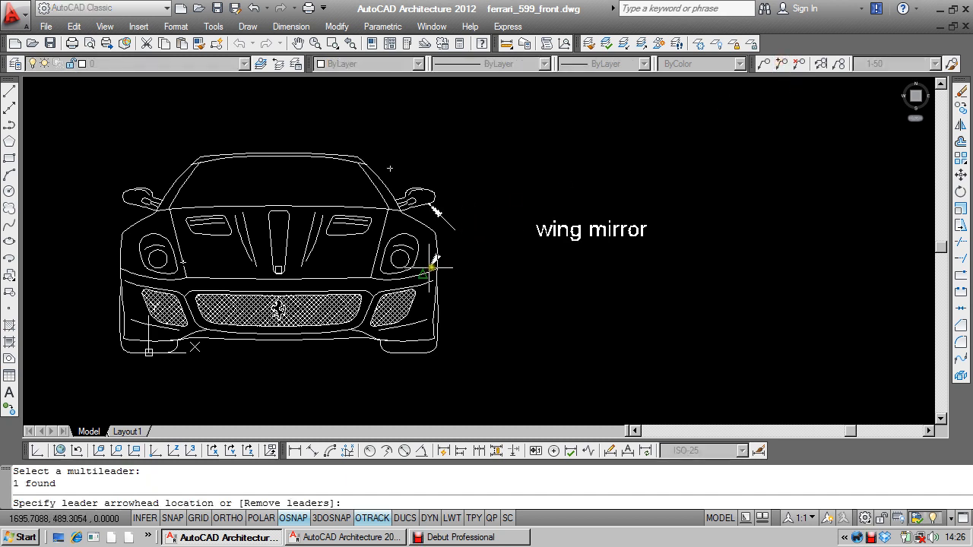
{"action": "left_click", "coordinate": [410, 261]}
{"action": "left_click", "coordinate": [438, 287]}
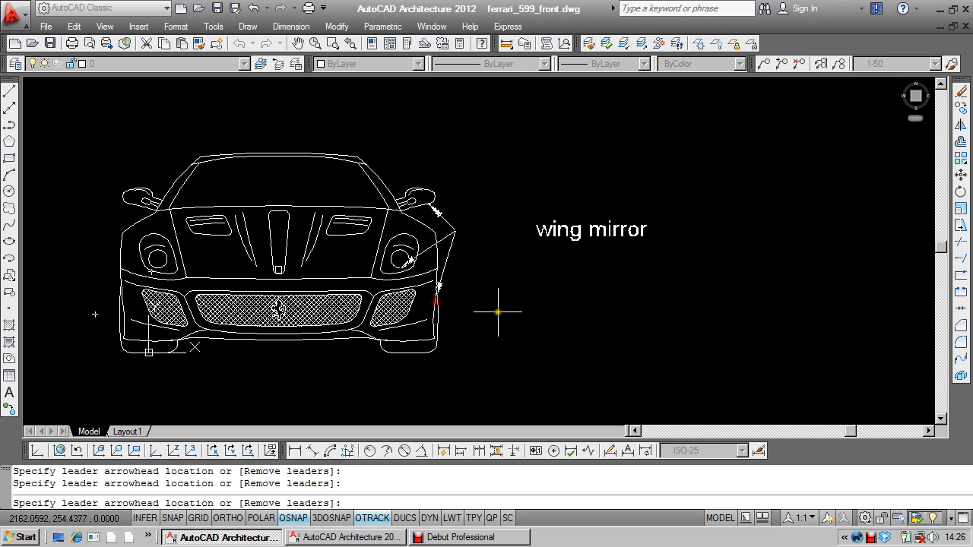
{"action": "key", "text": "Escape"}
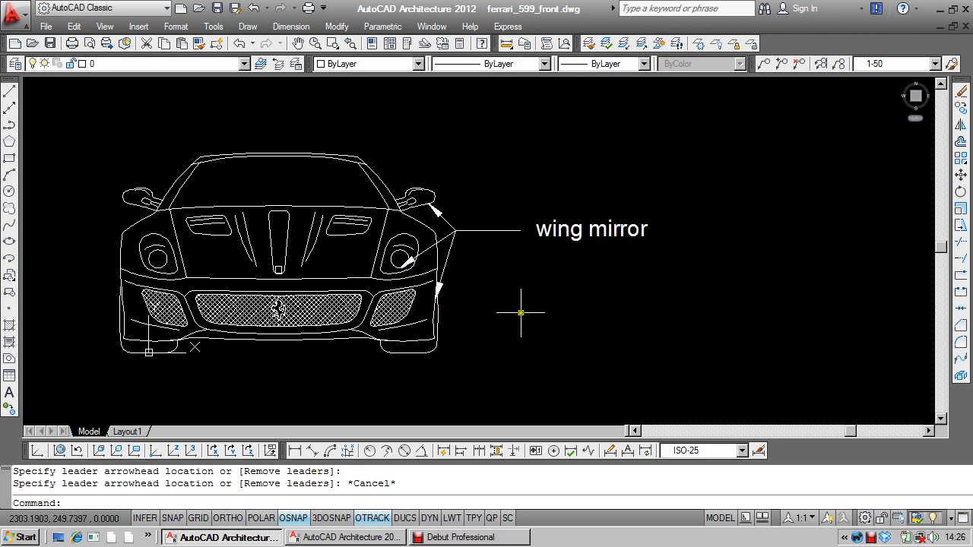
Remove the leaders pointing to the mirror and the headlight from the wing mirror label.
{"action": "left_click", "coordinate": [799, 66]}
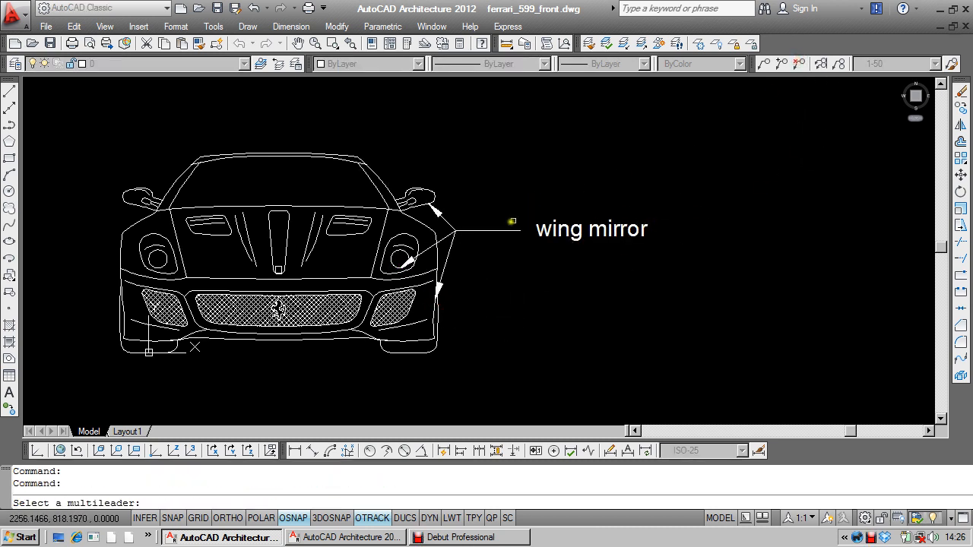
{"action": "left_click", "coordinate": [502, 230]}
{"action": "left_click", "coordinate": [439, 219]}
{"action": "left_click", "coordinate": [441, 237]}
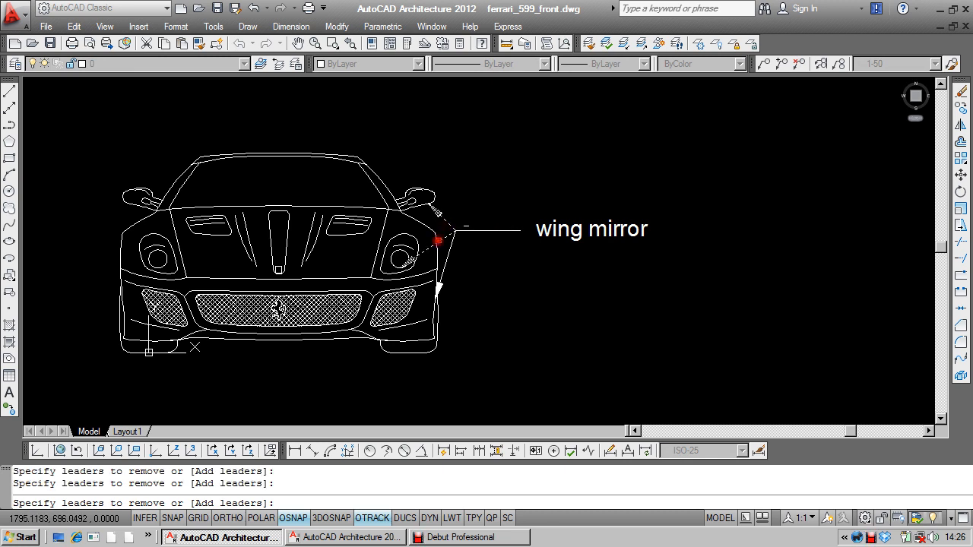
{"action": "key", "text": "Return"}
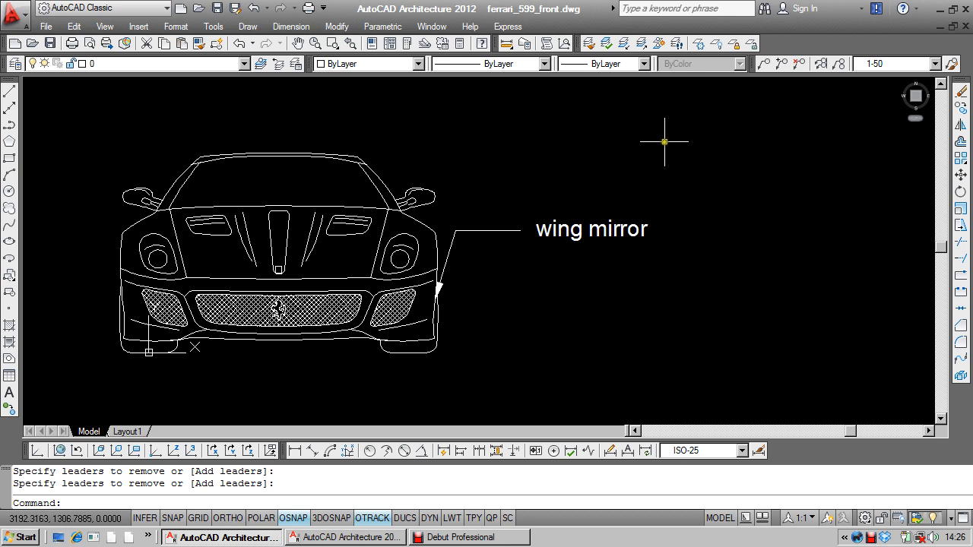
Stretch the remaining leader's arrowhead from the car's side to the right-hand wing mirror.
{"action": "scroll", "coordinate": [652, 139], "scroll_direction": "down", "scroll_amount": 2}
{"action": "scroll", "coordinate": [418, 189], "scroll_direction": "up", "scroll_amount": 4}
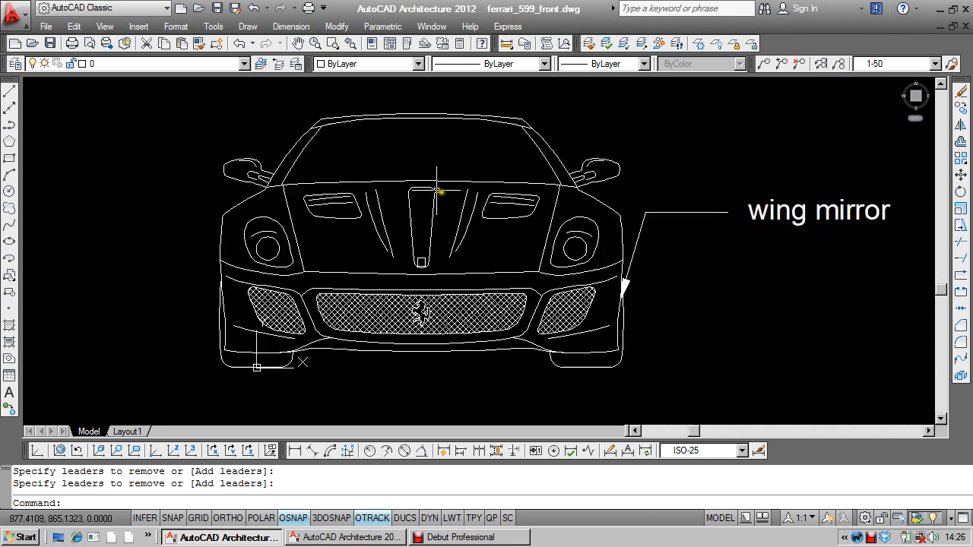
{"action": "left_click", "coordinate": [639, 230]}
{"action": "left_click", "coordinate": [620, 298]}
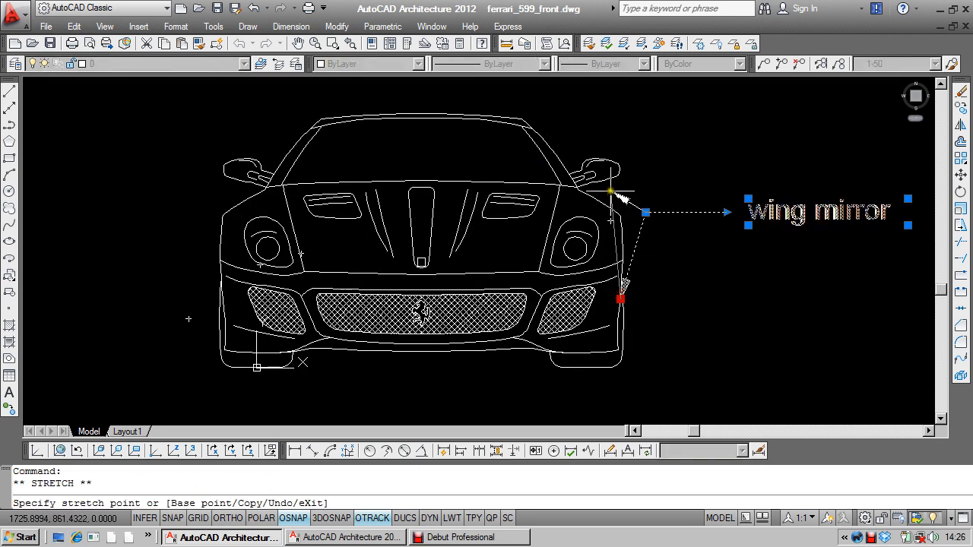
{"action": "left_click", "coordinate": [606, 181]}
{"action": "key", "text": "Escape"}
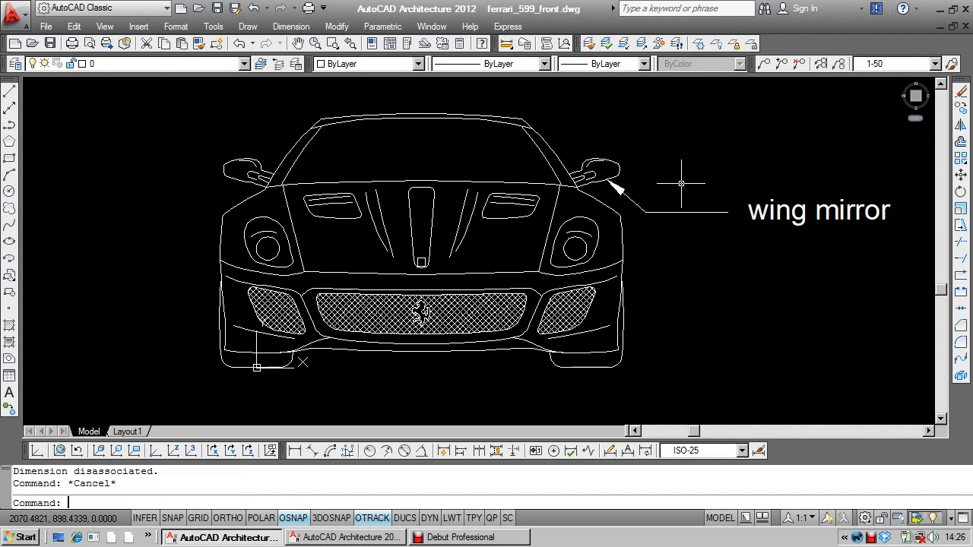